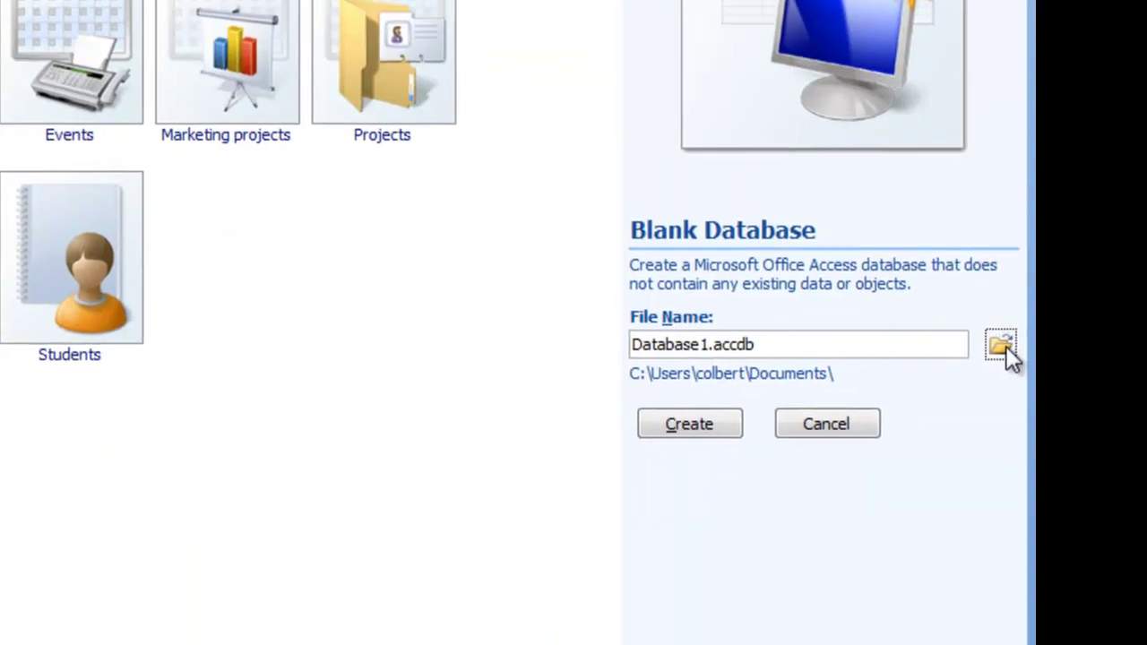
Step: Create a blank database named states on the Desktop in the Access 2002-2003 format (.mdb)
click(1004, 345)
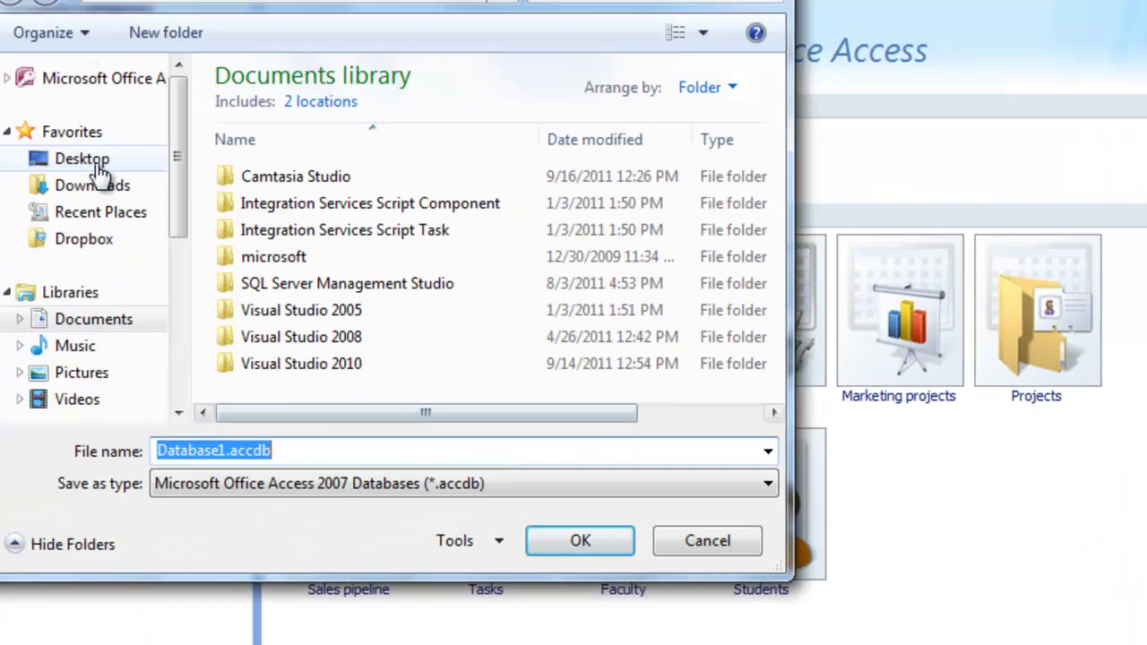
click(225, 220)
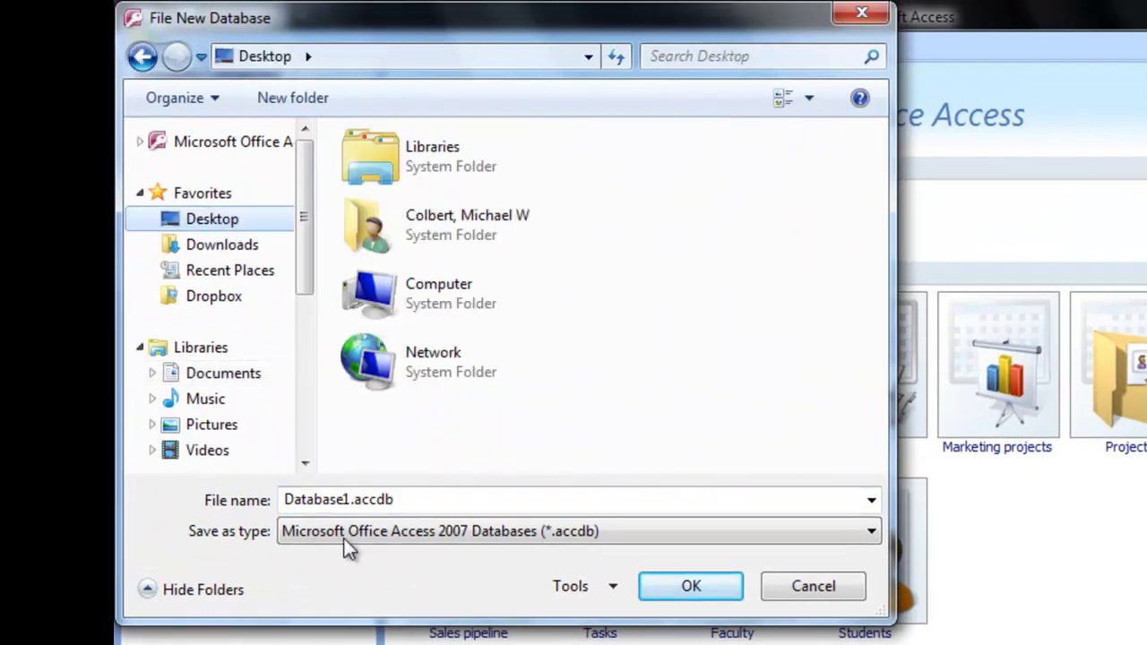
drag(417, 502, 161, 502)
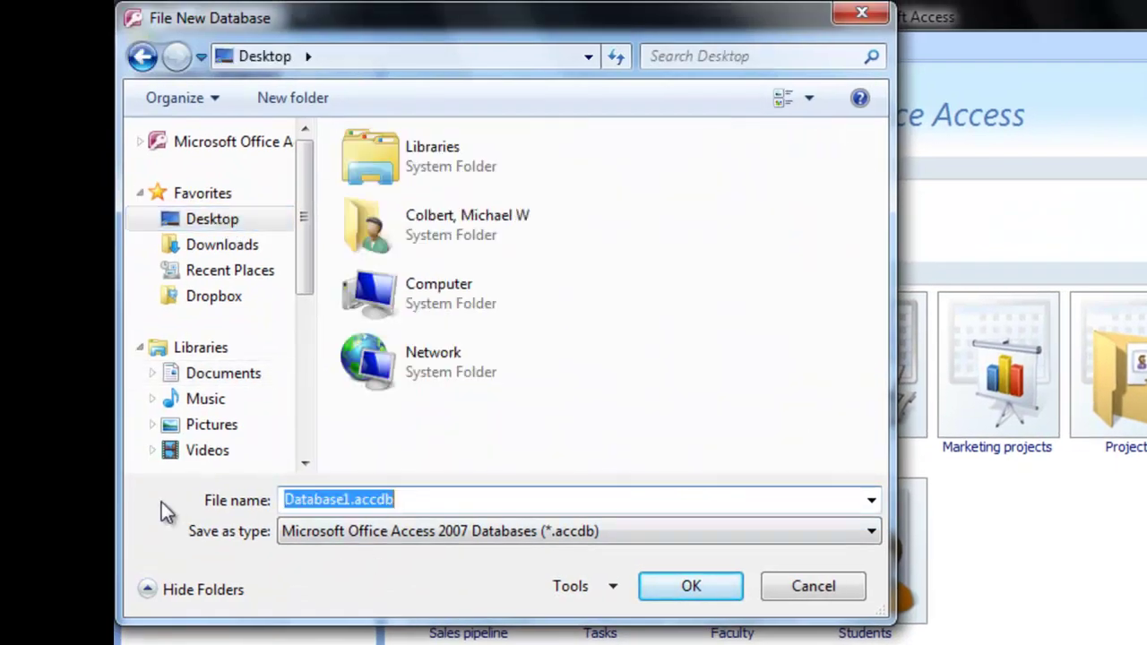
text(st)
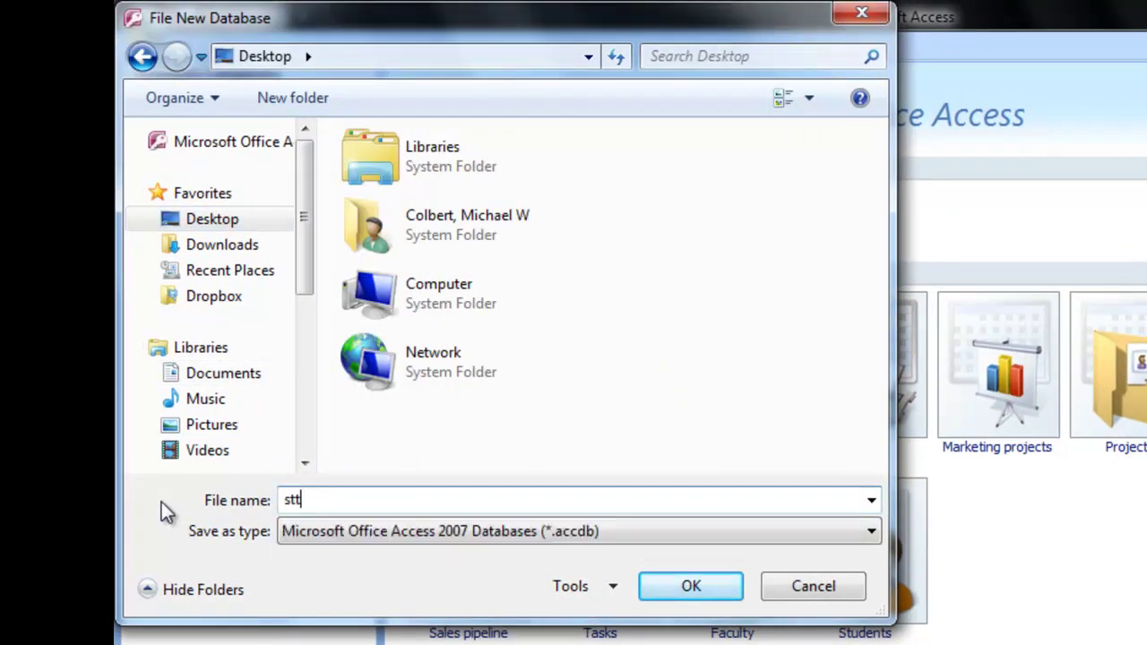
text(ates)
click(395, 541)
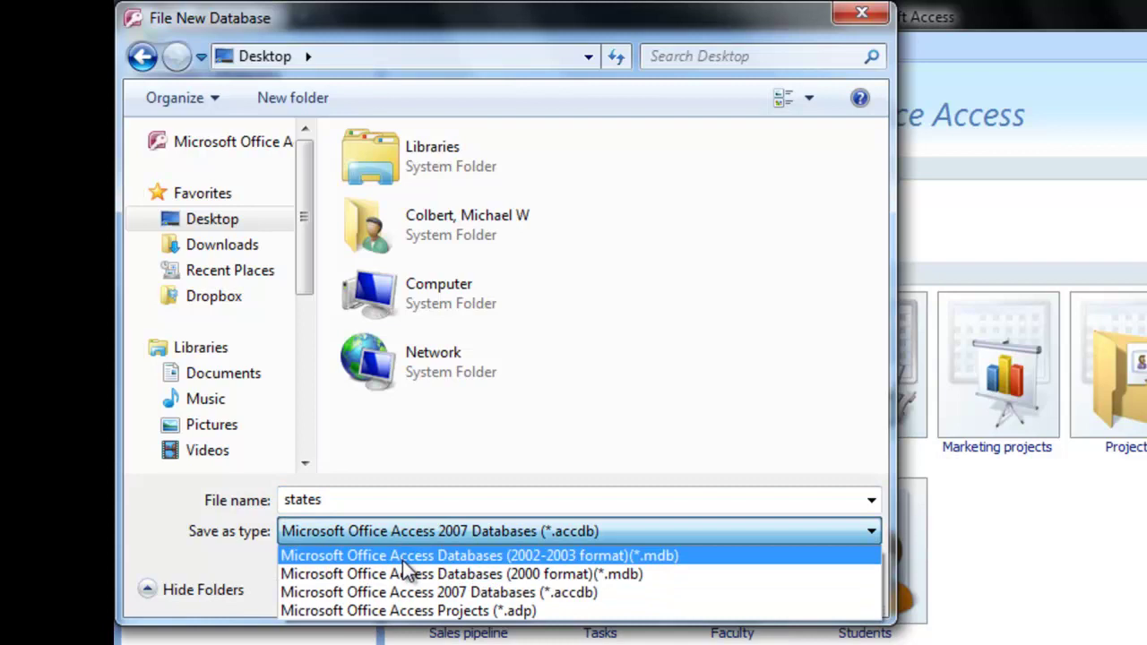
click(403, 560)
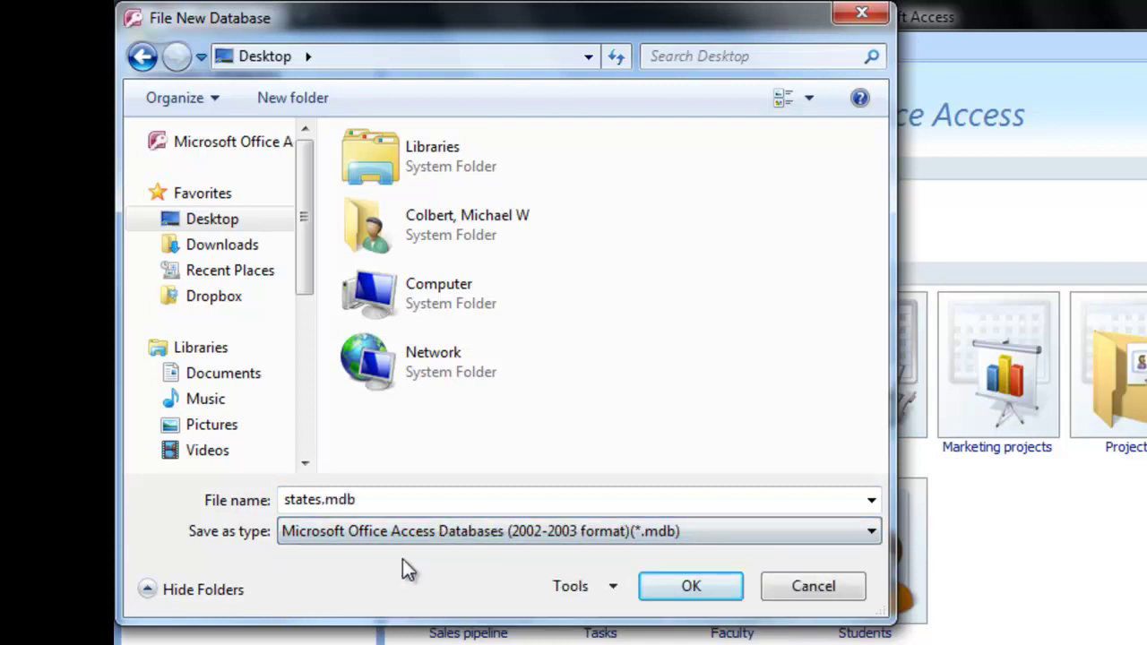
click(690, 587)
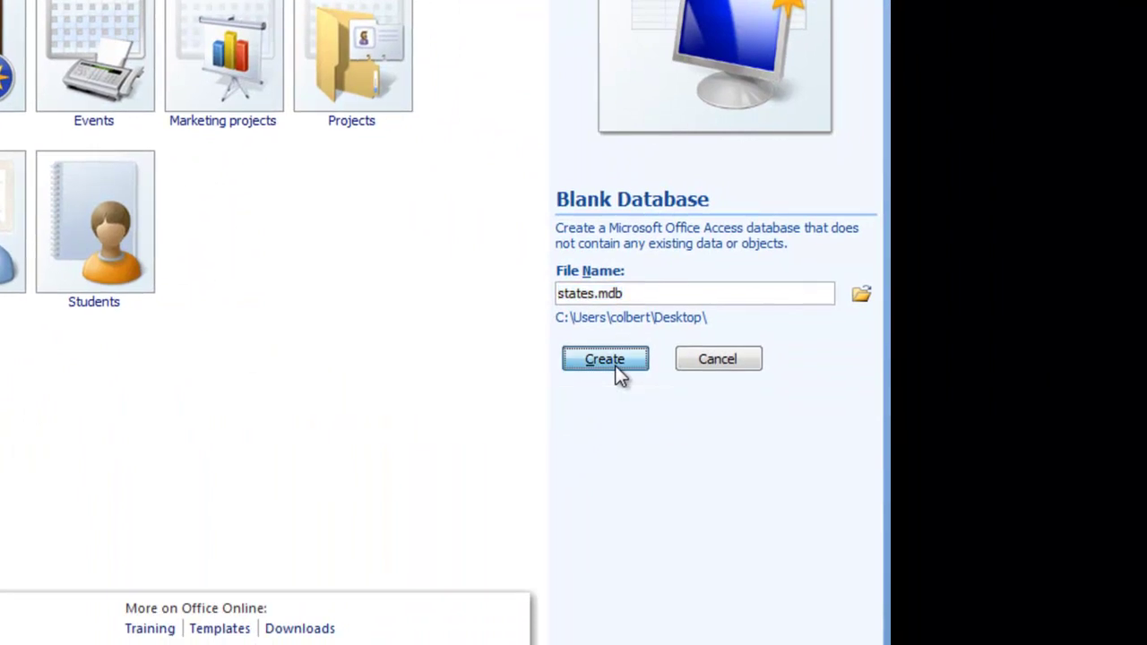
click(605, 360)
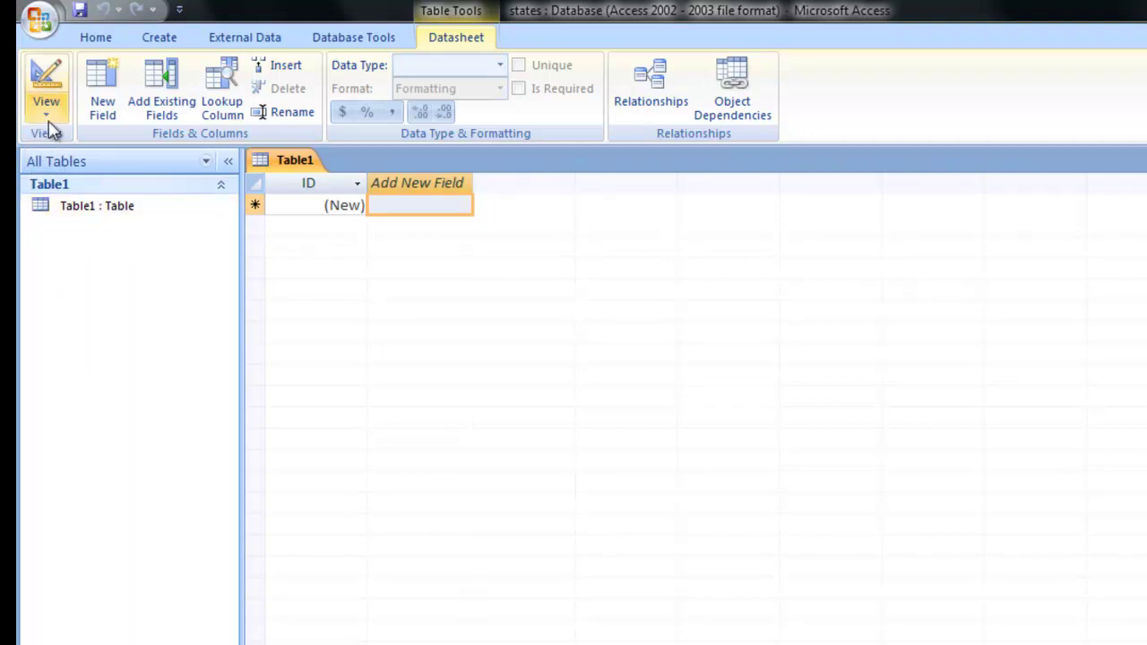
Step: Switch Table1 to Design View, saving the table under the name StateFacts
click(85, 208)
click(41, 113)
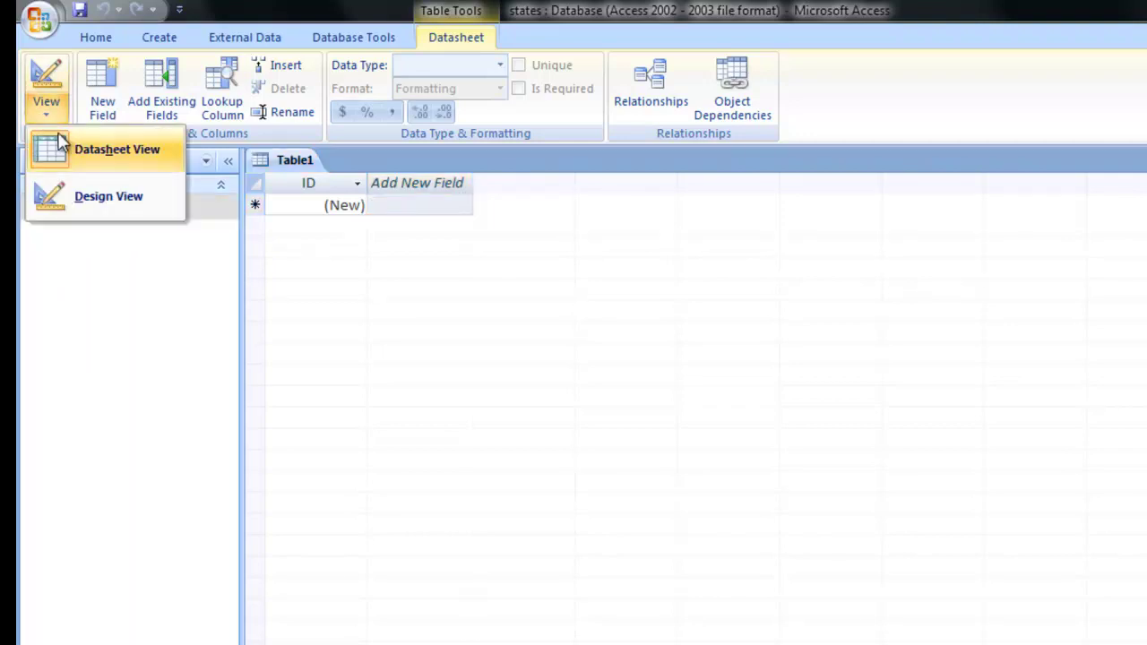
click(88, 199)
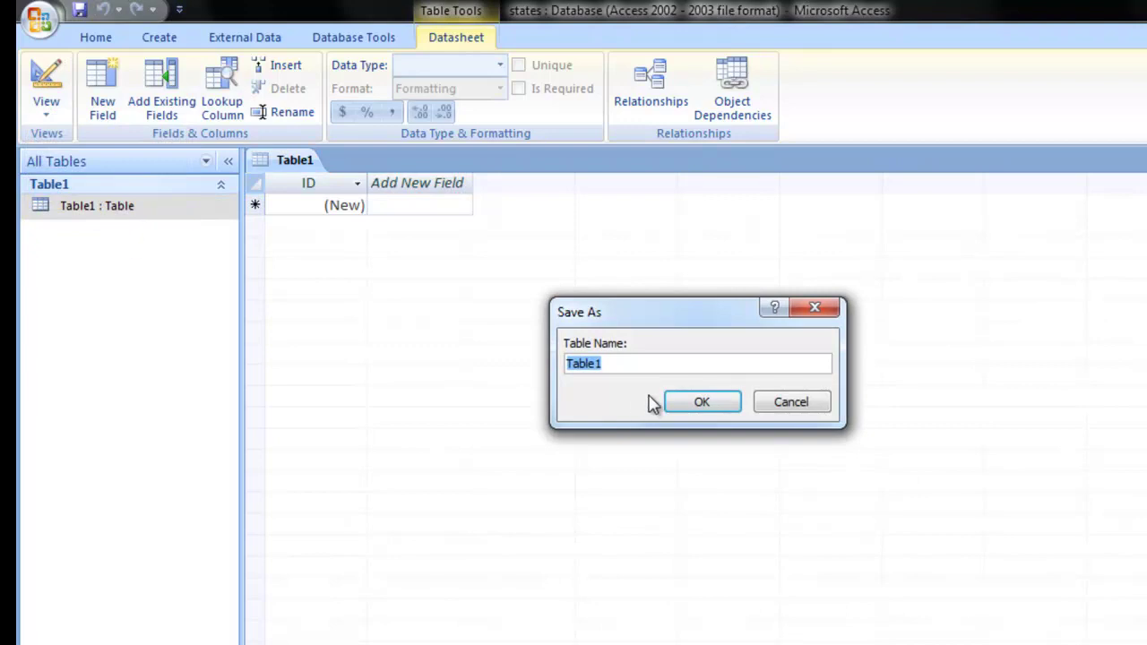
text(StateFactss)
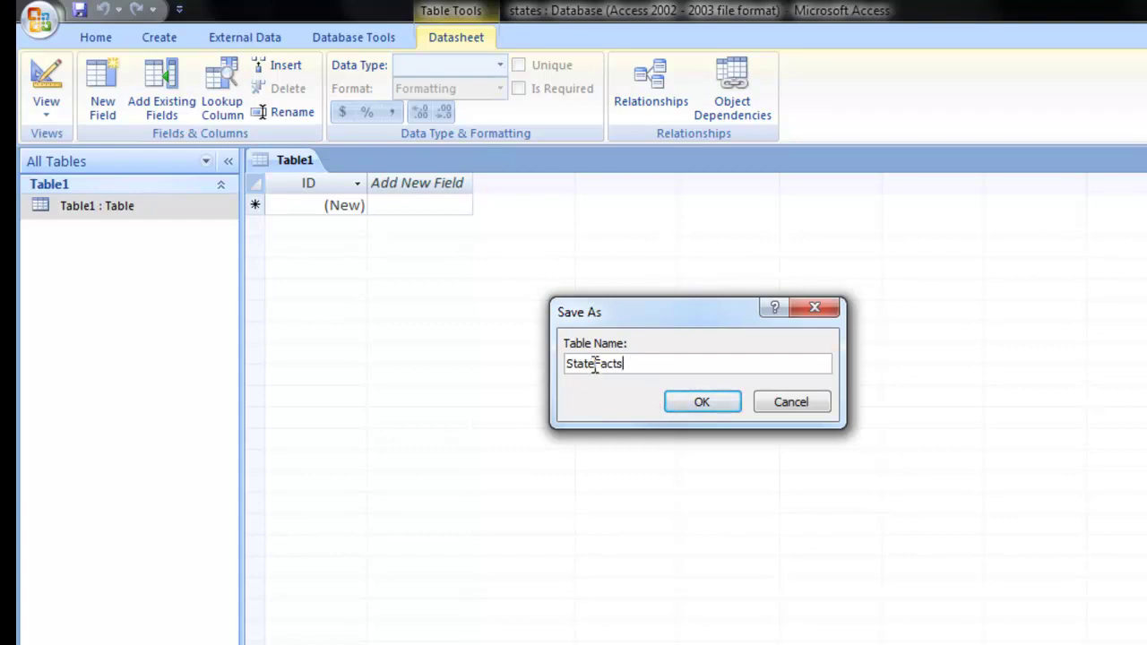
click(696, 409)
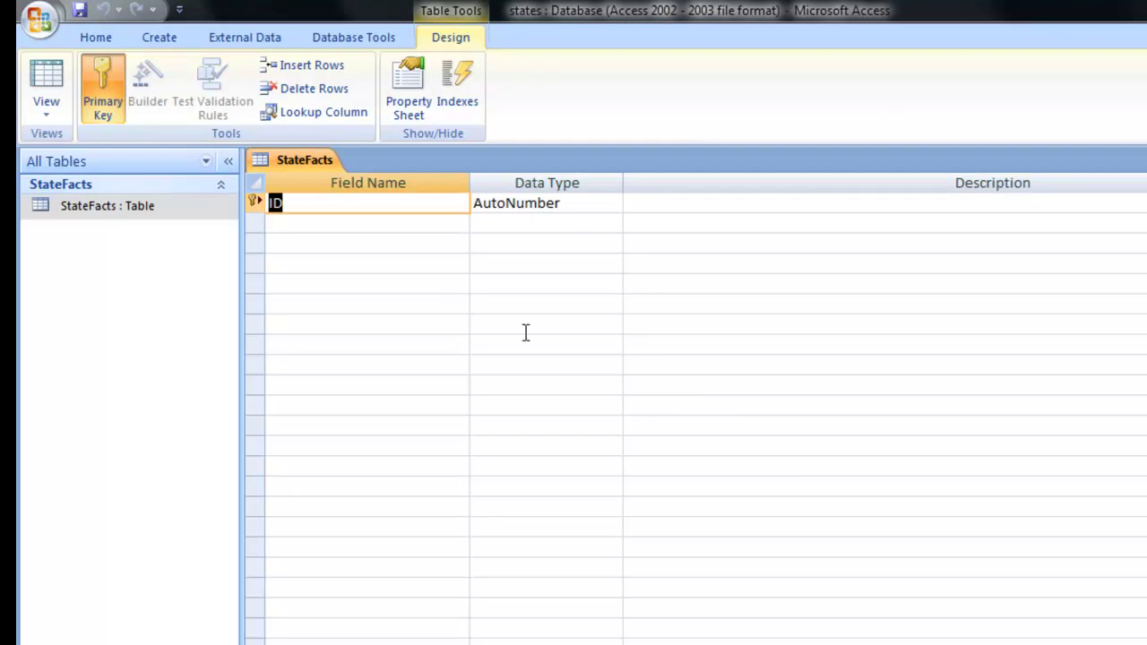
Step: Rename the table's ID field to stID and add a Text field named stAbbrv below it
click(274, 203)
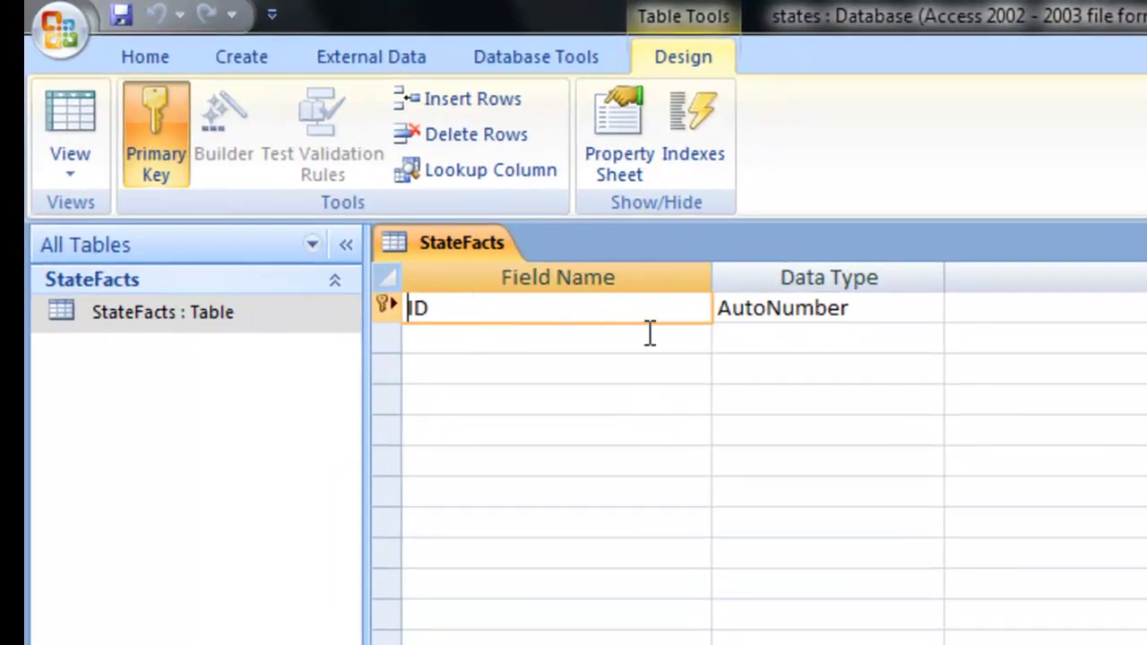
text(st)
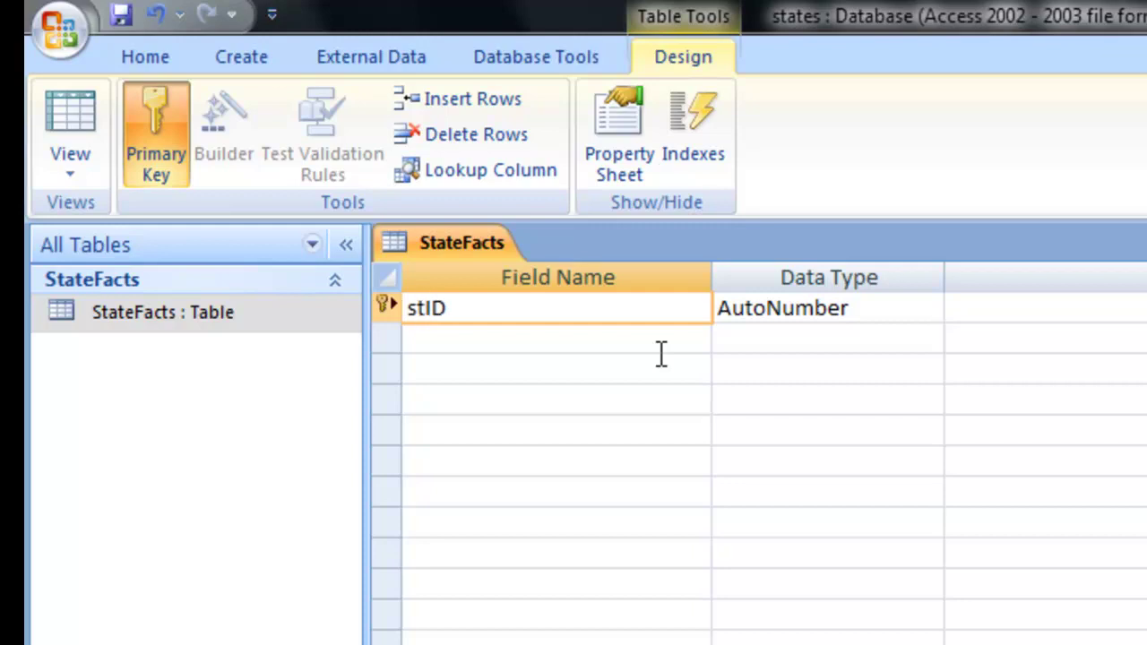
click(640, 337)
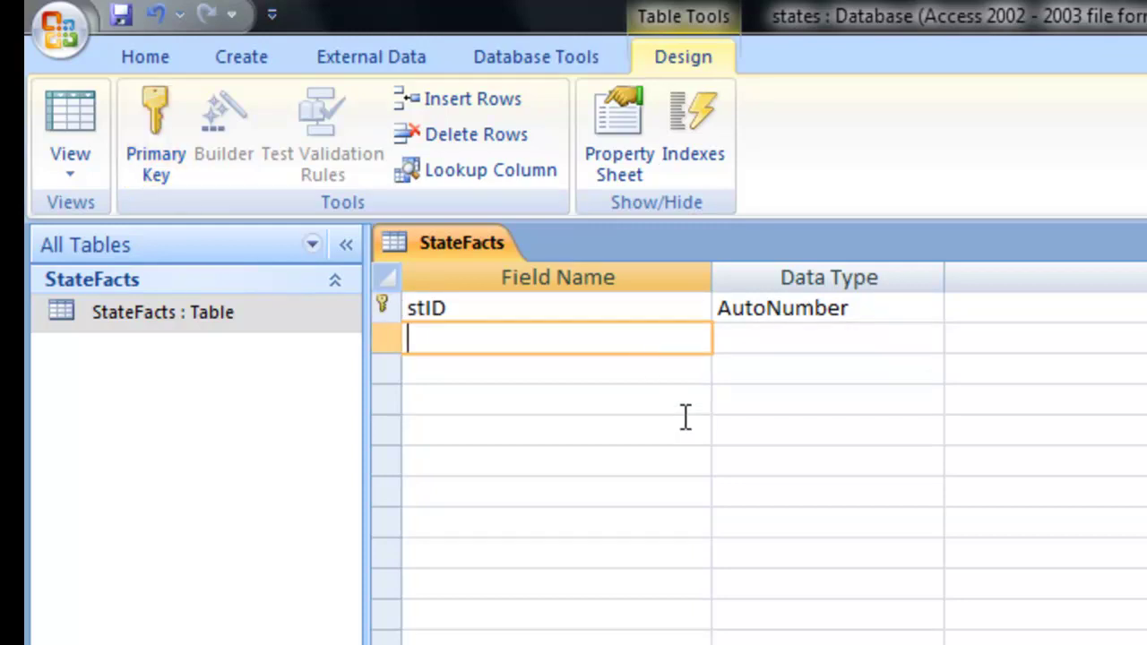
text(stAbbrv)
key(Tab)
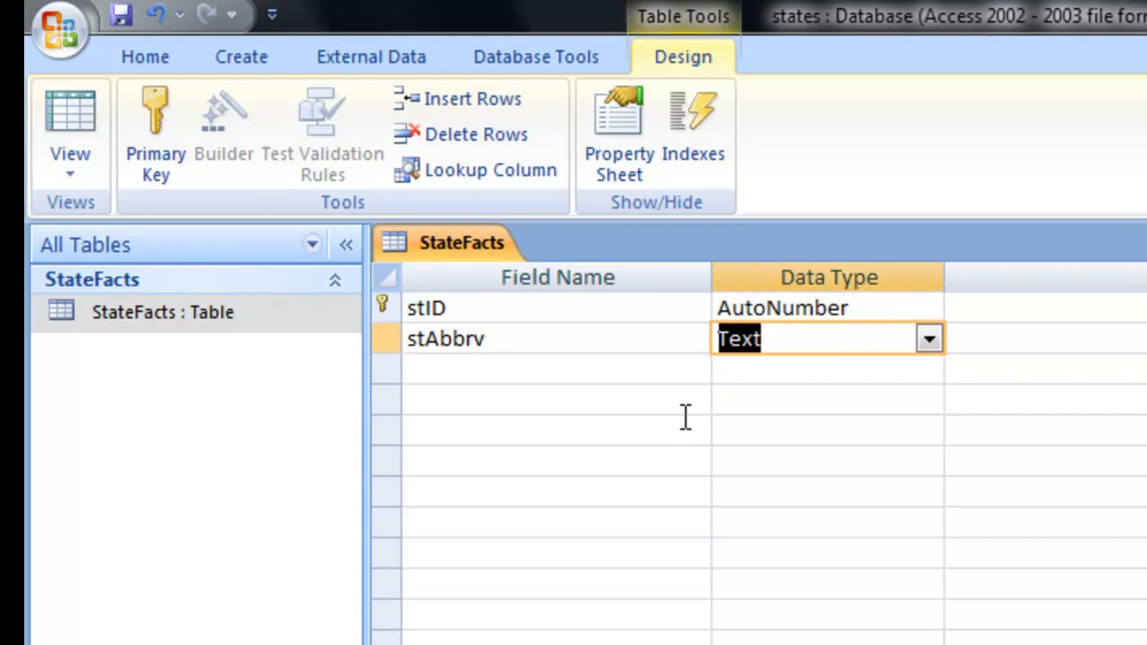
key(Tab)
key(Tab)
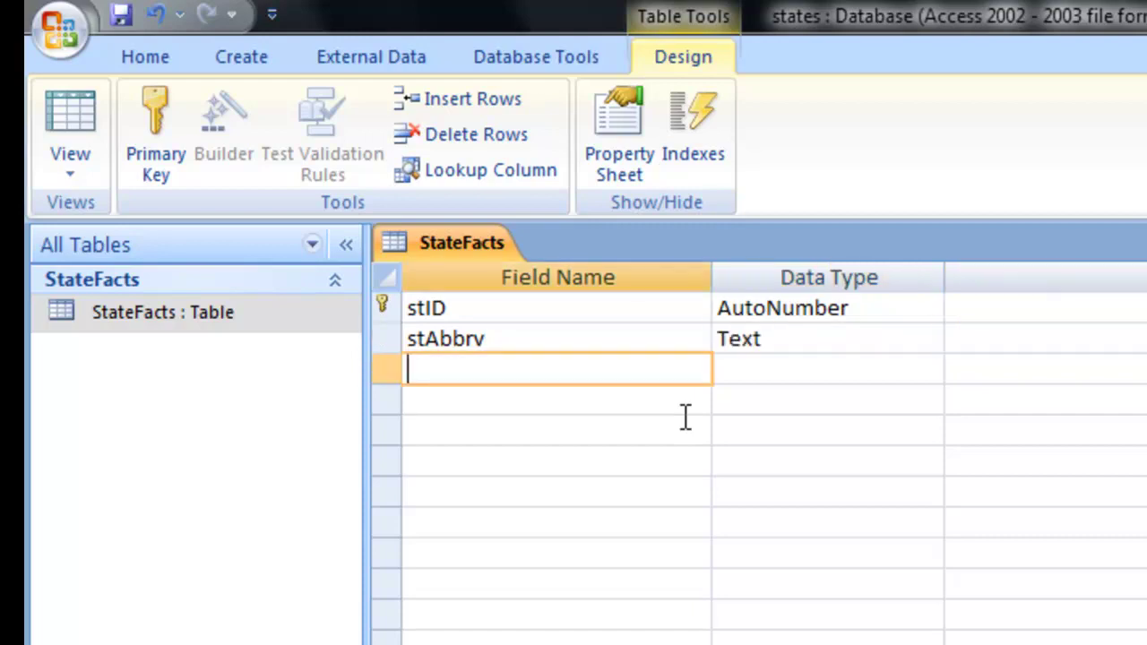
Step: Add a Text field named stName to the StateFacts table below stAbbrv
text(stName)
key(Tab)
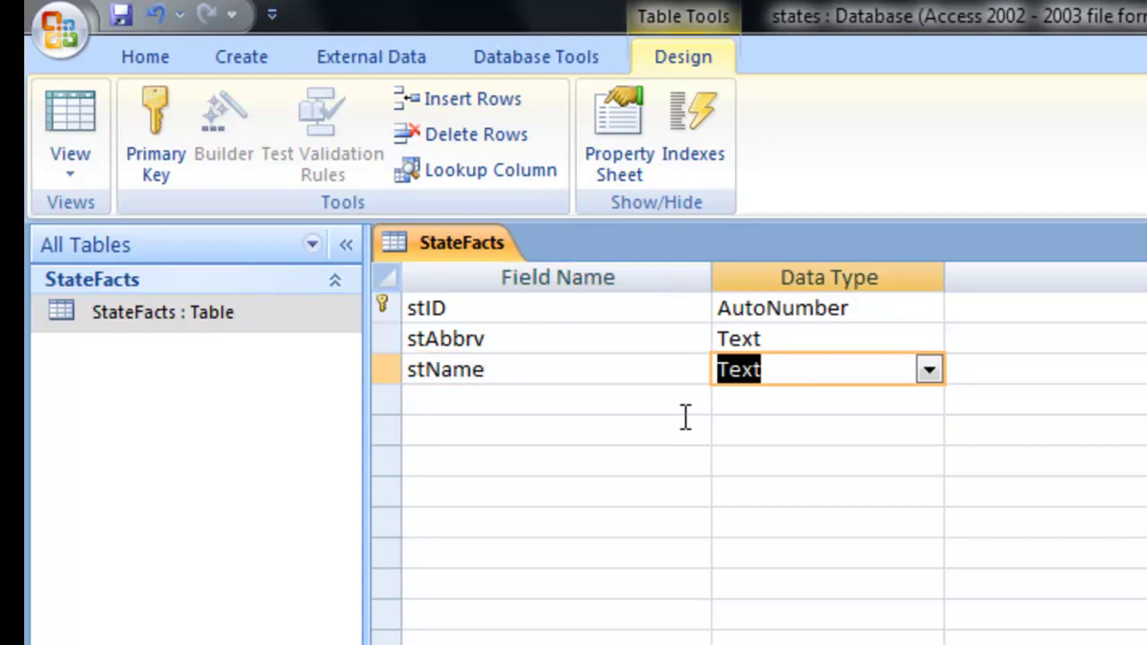
key(Tab)
key(Tab)
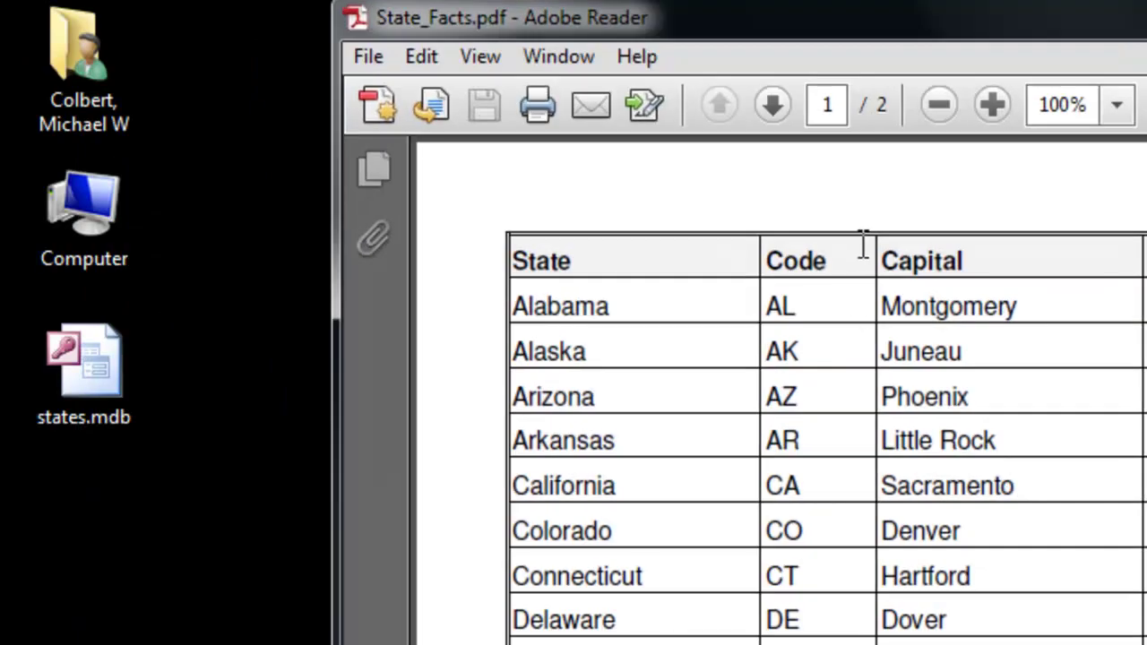
Step: Return from State_Facts.pdf to the Access table design and add a Text field named stCapital below stName
key(super+Up)
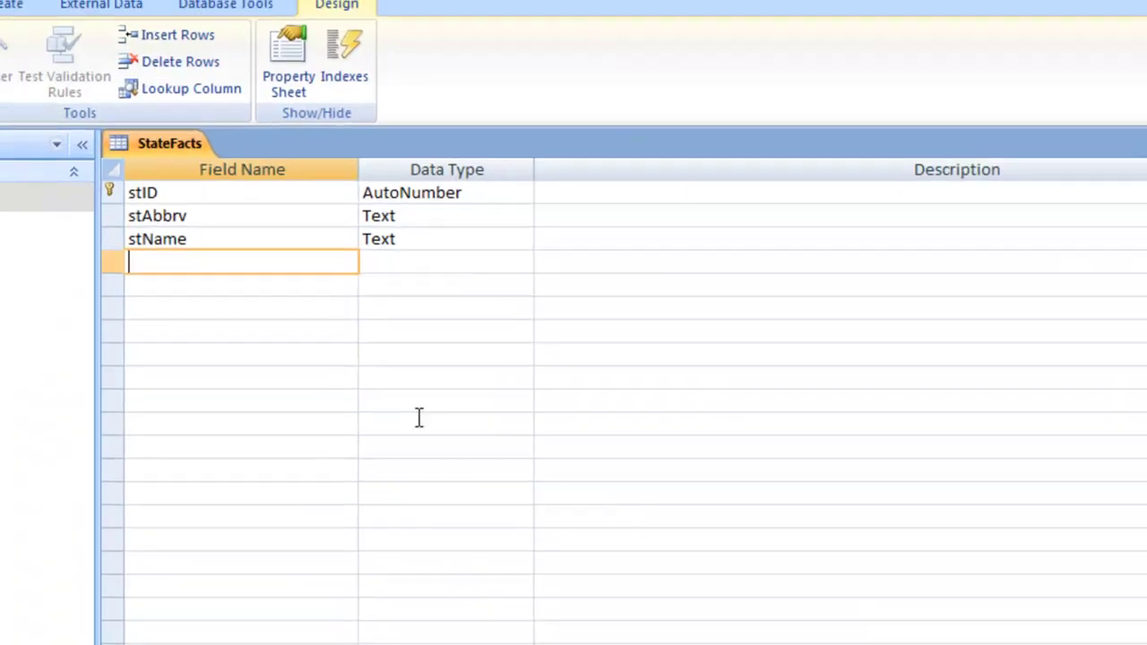
text(stC)
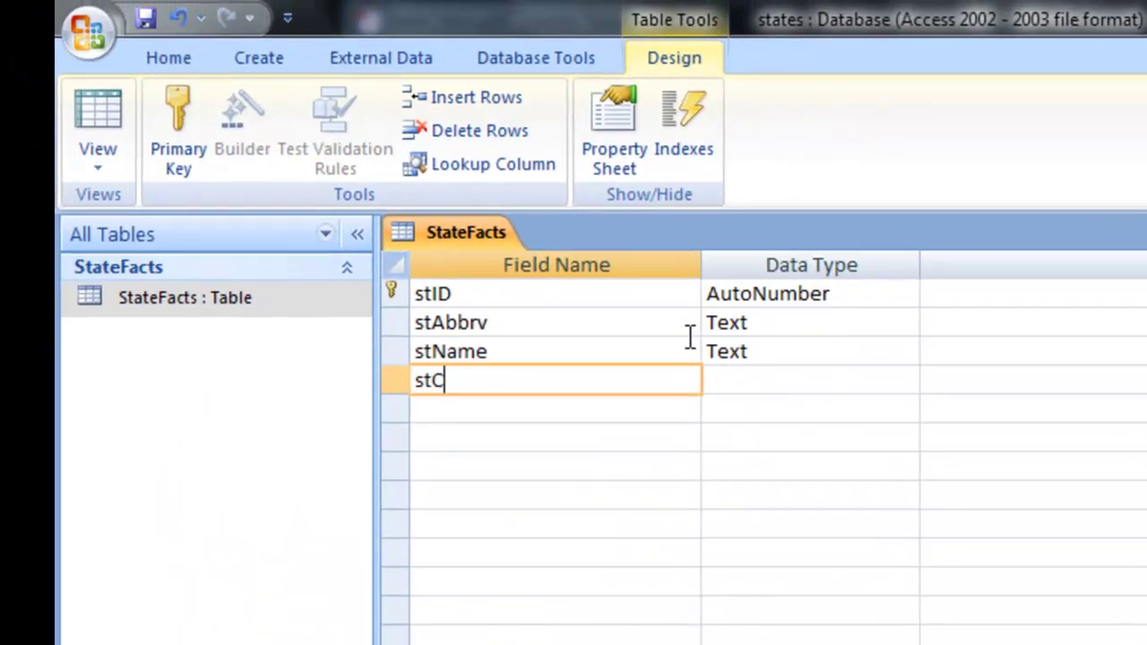
text(apital)
key(Tab)
key(Tab)
key(Tab)
Step: Add a Text field named stBird to the StateFacts table below stCapital
text(st)
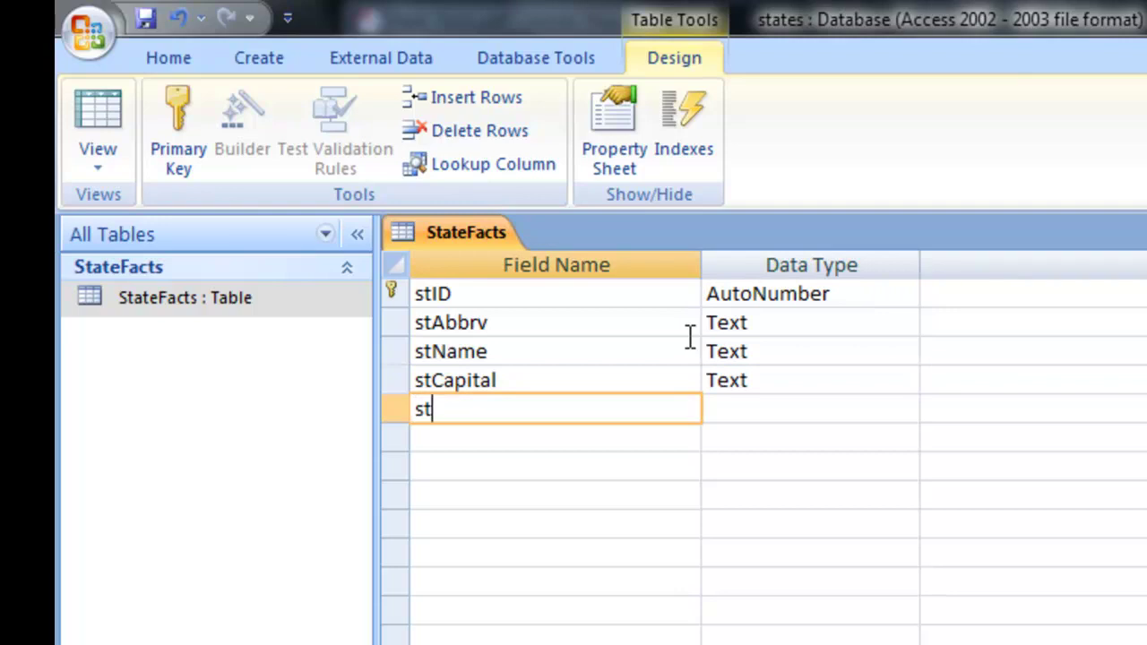
text(Bird)
key(Tab)
key(Tab)
key(Tab)
Step: Add a Text field named stFlower to the StateFacts table below stBird
text(st)
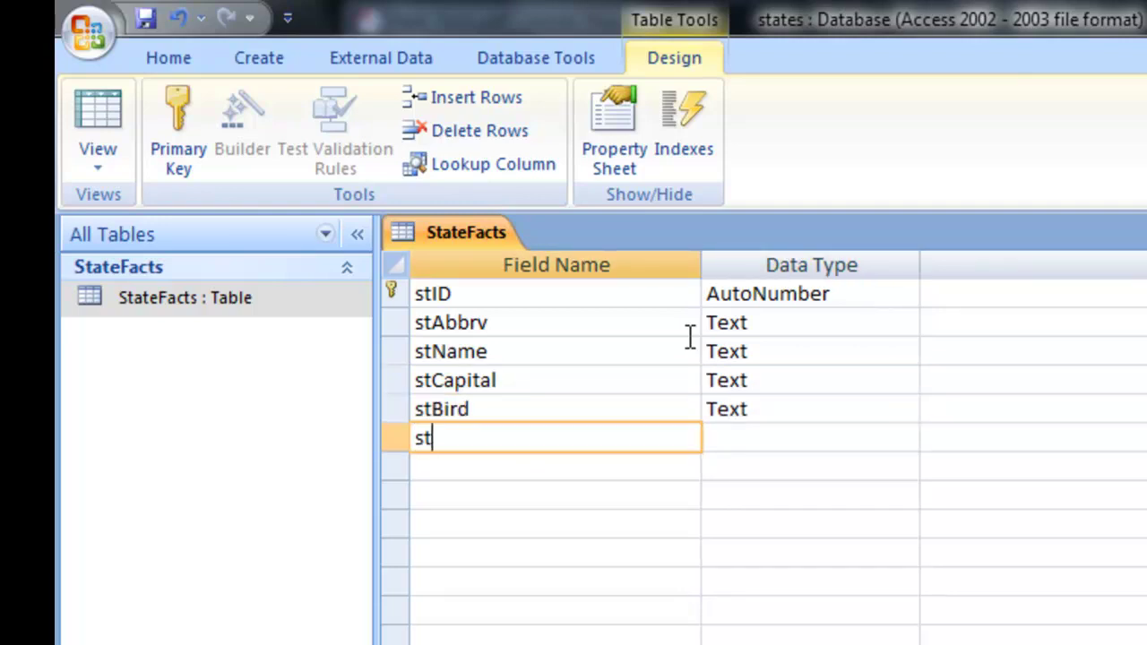
text(V)
key(BackSpace)
text(Flower)
key(Tab)
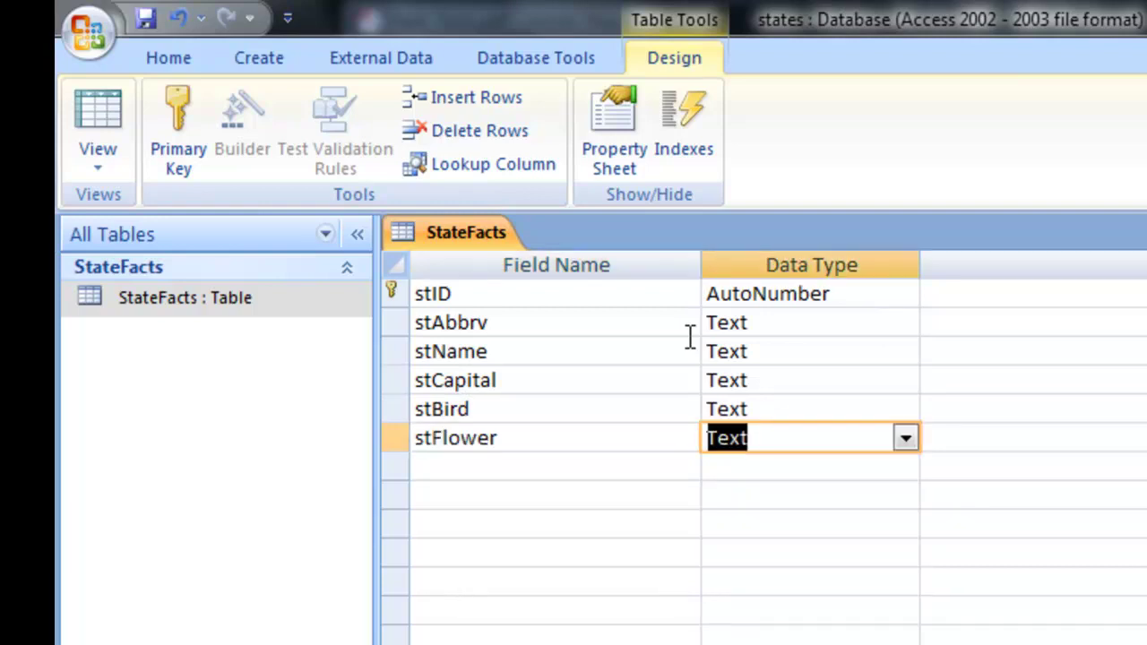
key(Tab)
key(Tab)
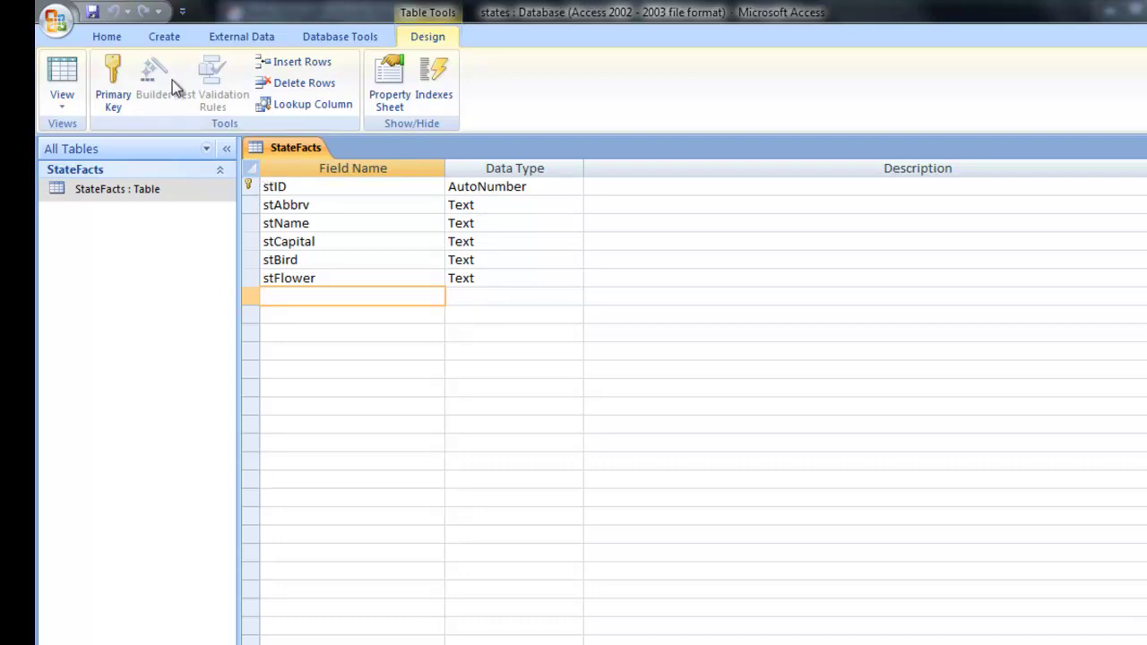
Step: Switch StateFacts to Datasheet View and enter AL as the first record's stAbbrv, consulting State_Facts.pdf in Adobe Reader for the state code
click(57, 99)
click(110, 142)
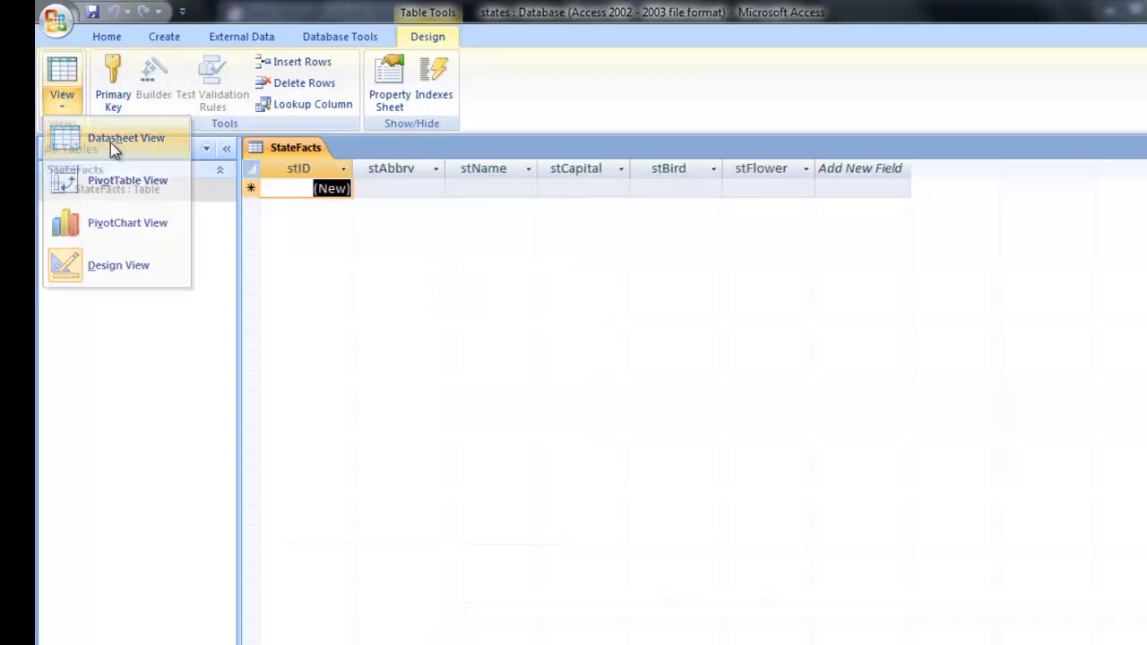
click(397, 192)
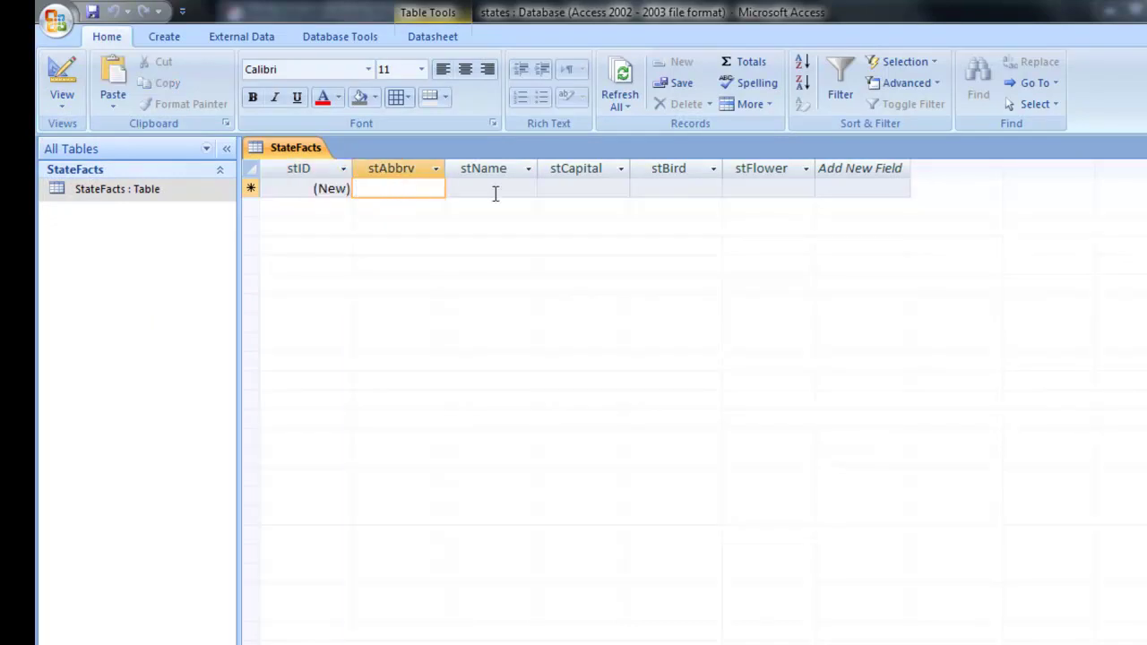
text(I)
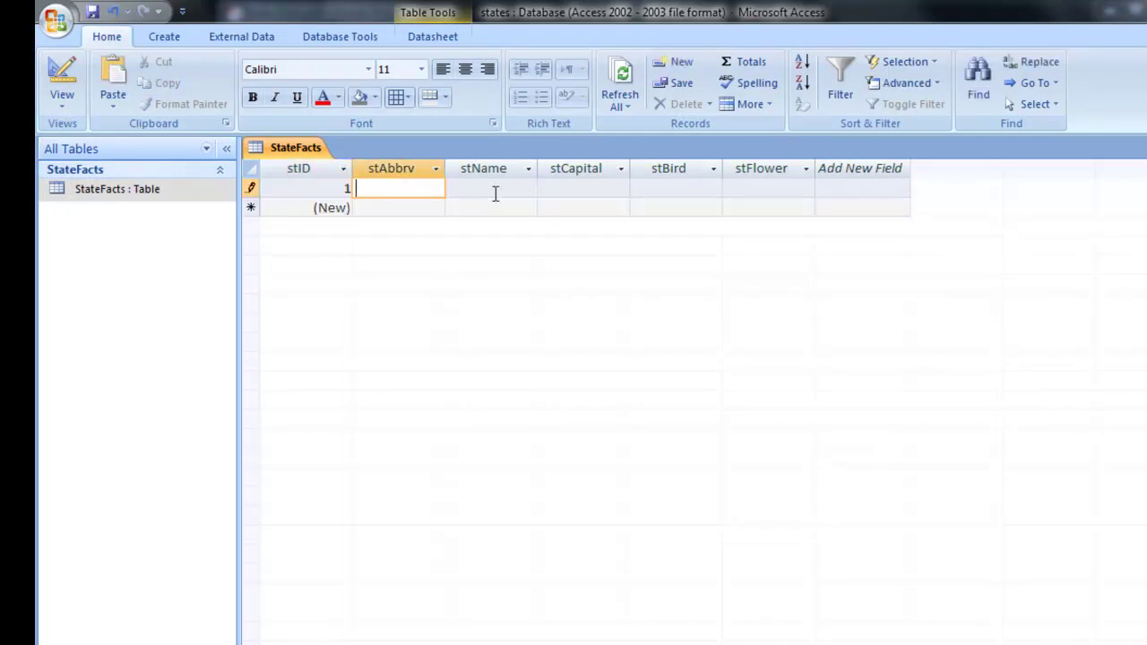
key(alt+Tab)
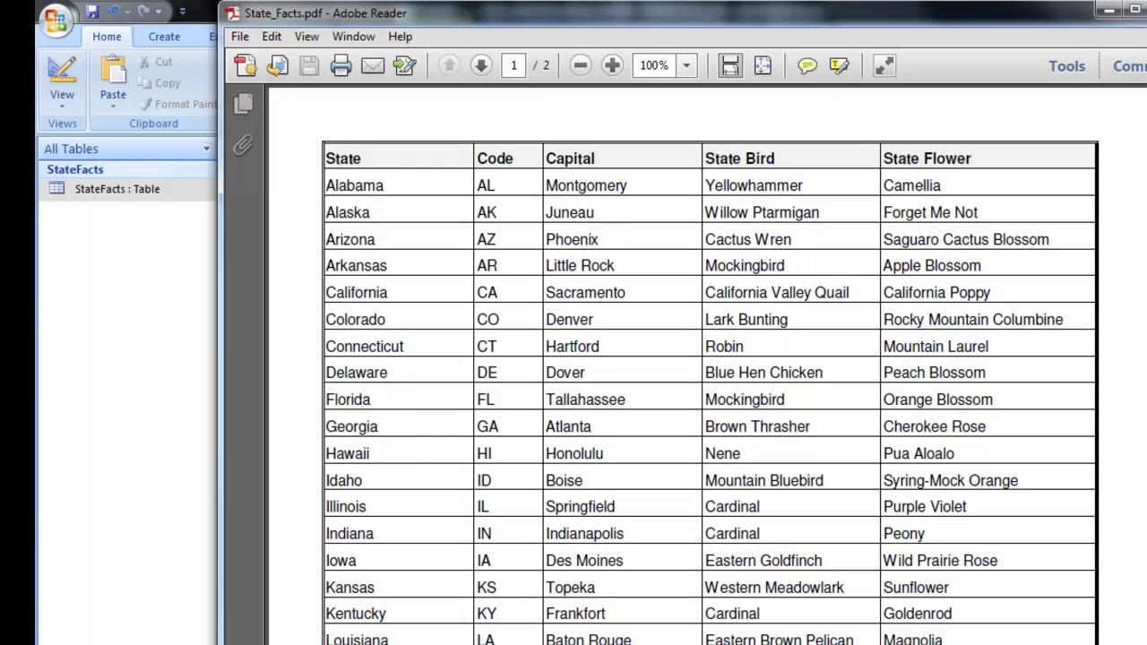
key(alt+Tab)
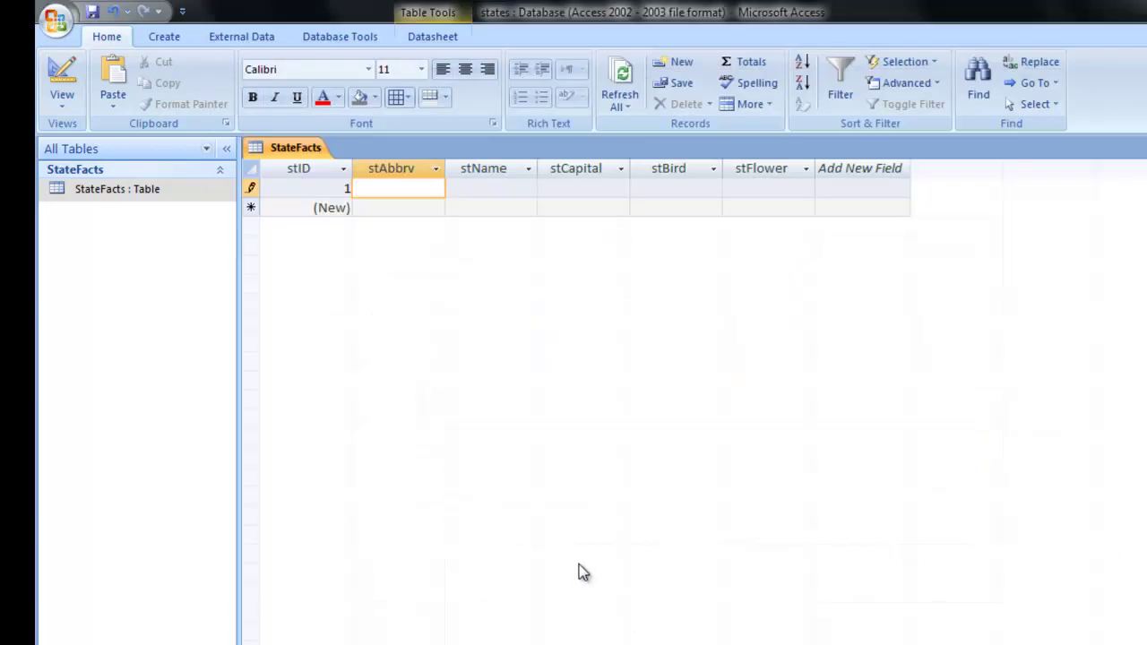
text(AL)
key(Tab)
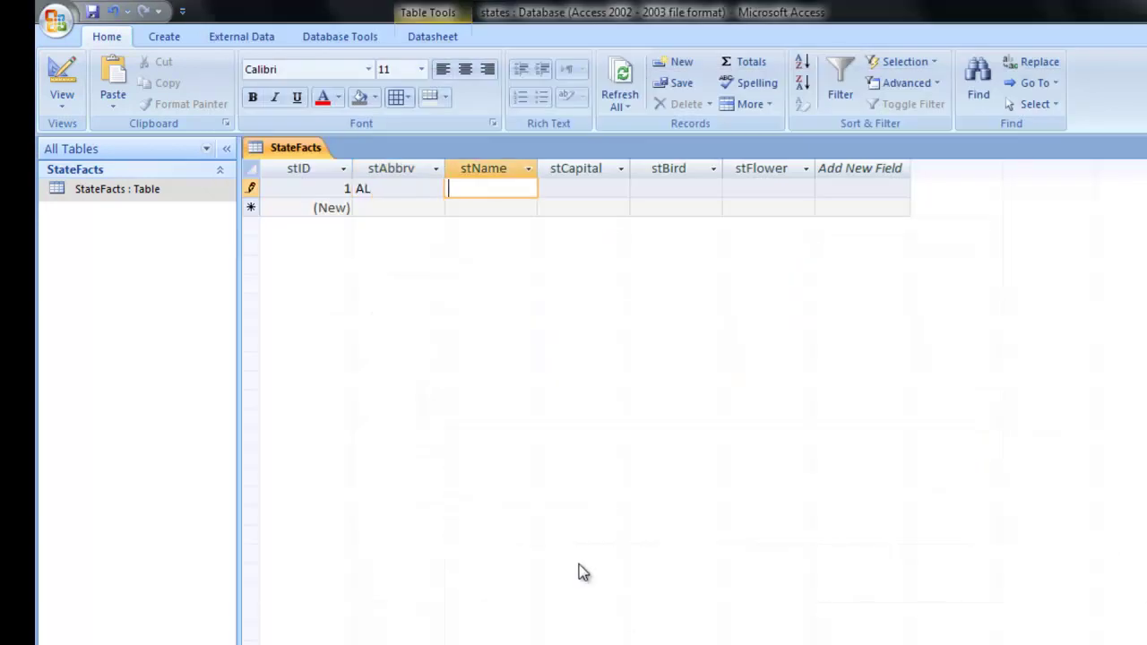
Step: Enter Alabama as the first record's stName and Montgomery as its stCapital
text(Alabama)
key(Tab)
text(Mond)
key(BackSpace)
text(tgome)
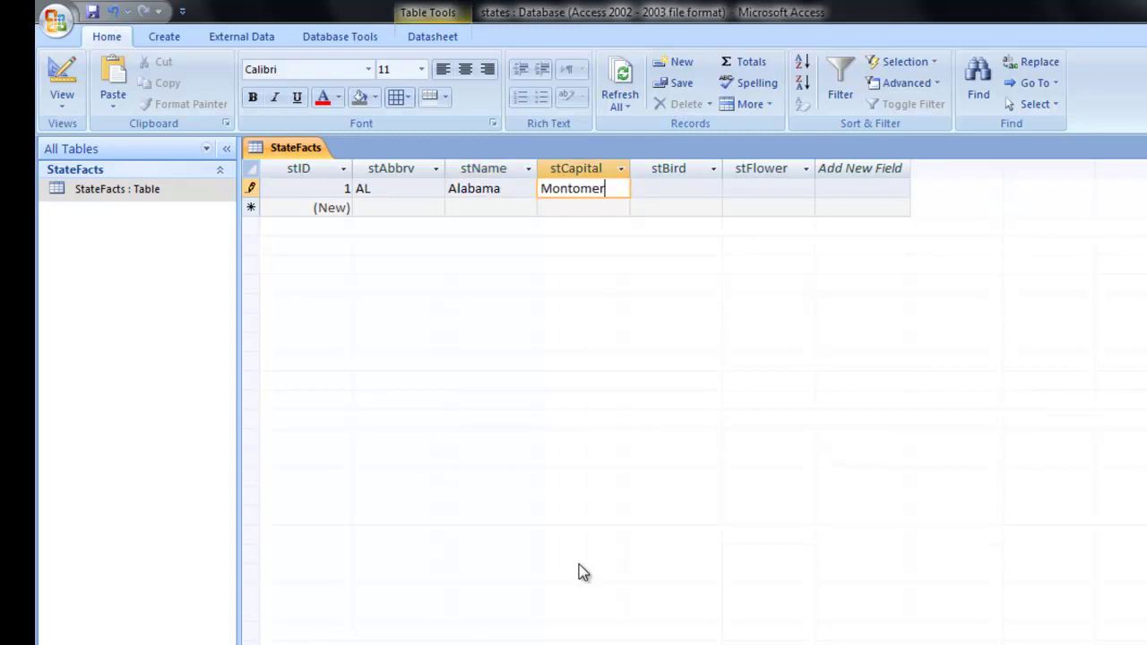
text(r)
key(BackSpace)
key(BackSpace)
key(BackSpace)
key(BackSpace)
text(gomery)
key(Tab)
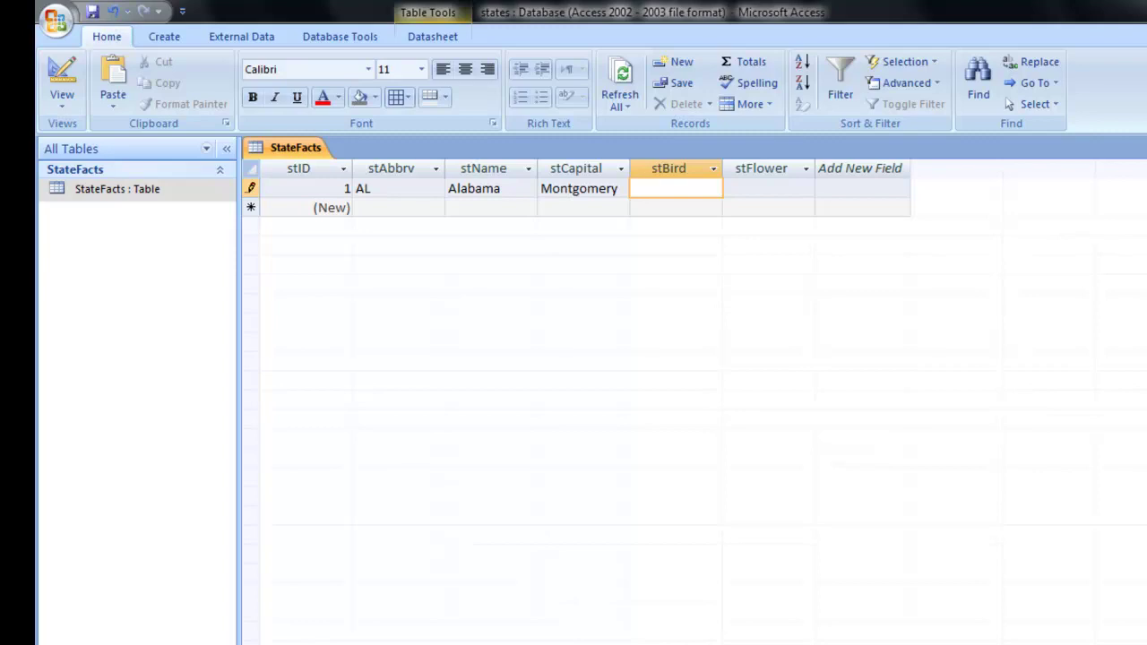
Step: Copy Yellowhammer from Alabama's row in State_Facts.pdf in Adobe Reader into the first record's stBird field in Access
key(alt+Tab)
drag(805, 185, 707, 185)
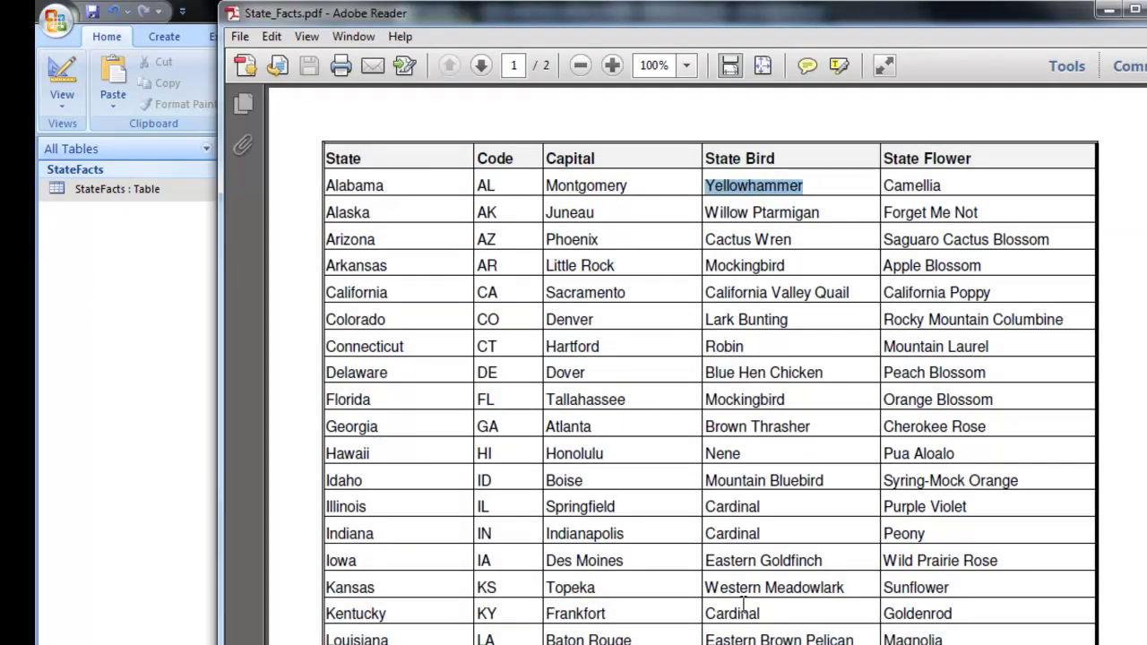
key(ctrl+c)
key(alt+Tab)
key(ctrl+v)
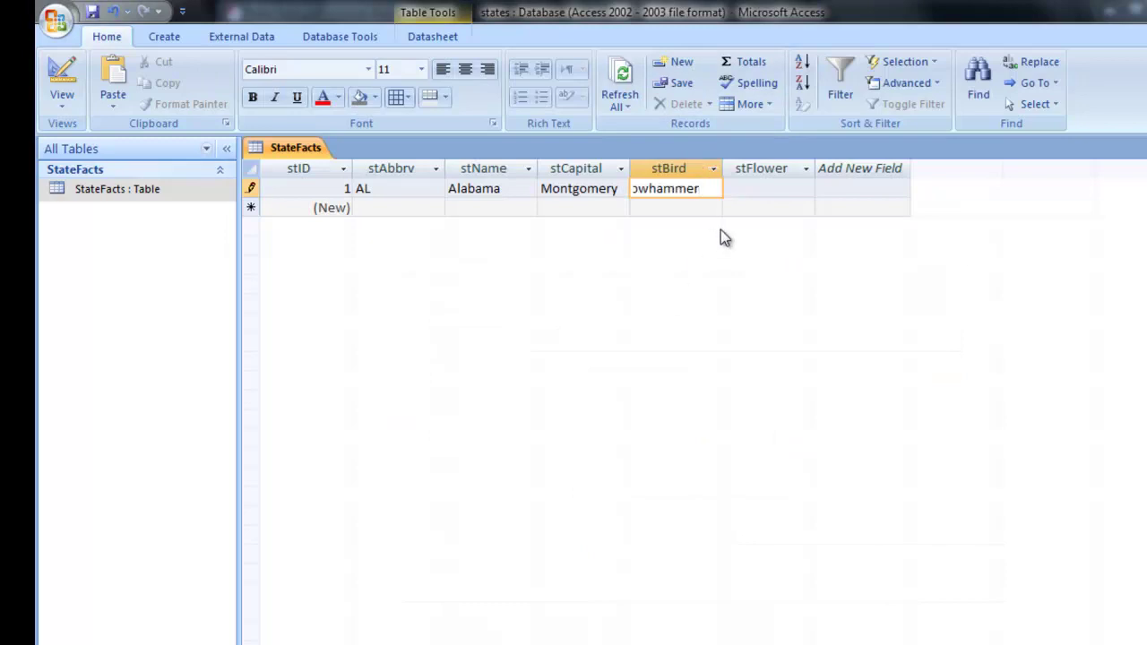
Step: Copy Camellia from Alabama's row in State_Facts.pdf in Adobe Reader into the first record's stFlower field in Access
click(740, 187)
key(alt+Tab)
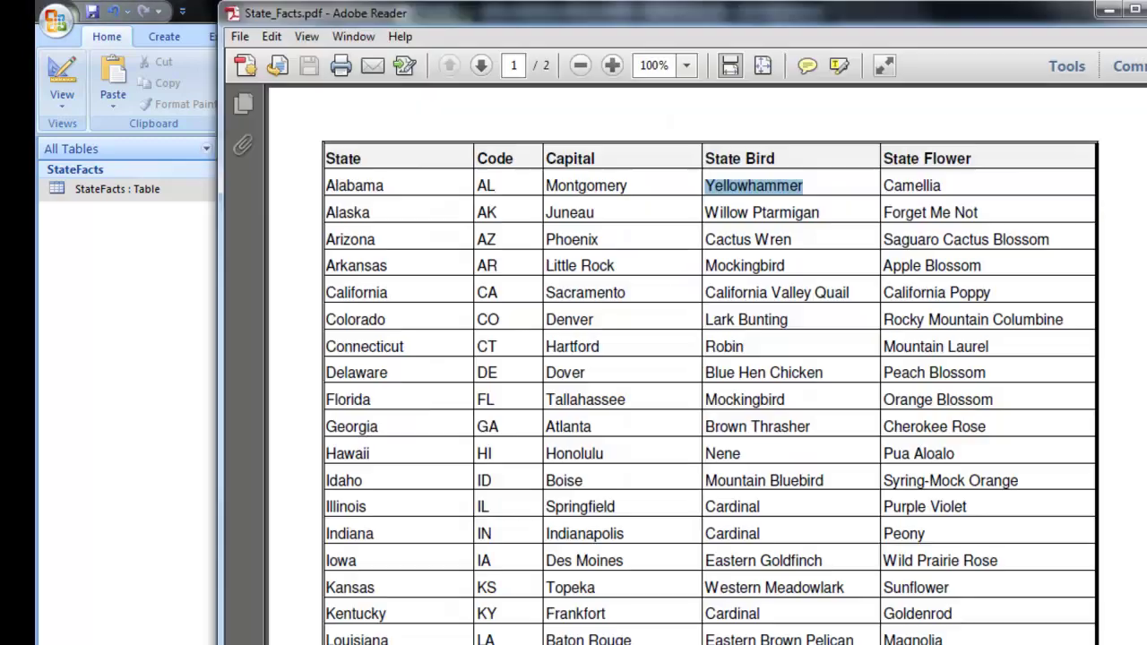
drag(943, 185, 889, 190)
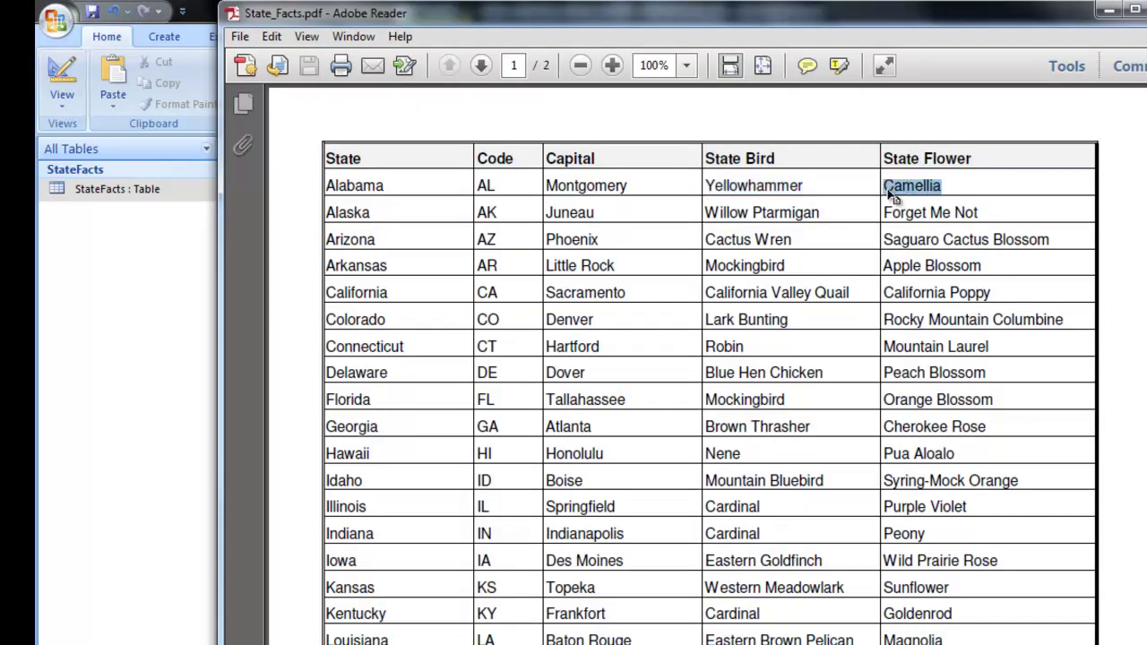
key(alt+Tab)
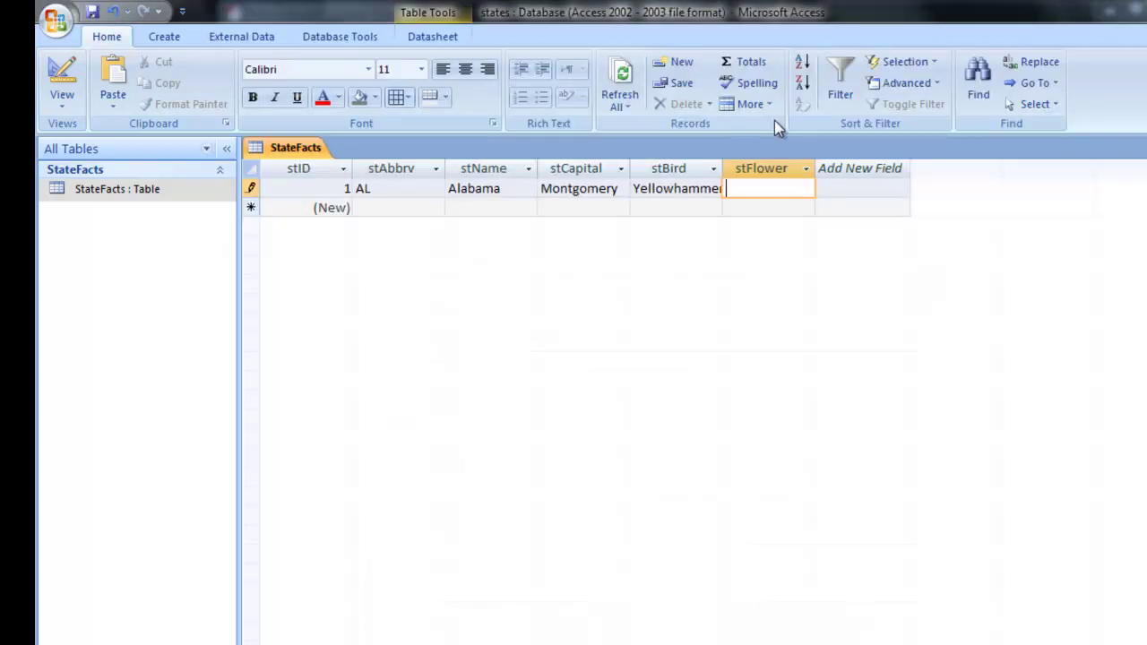
key(ctrl+v)
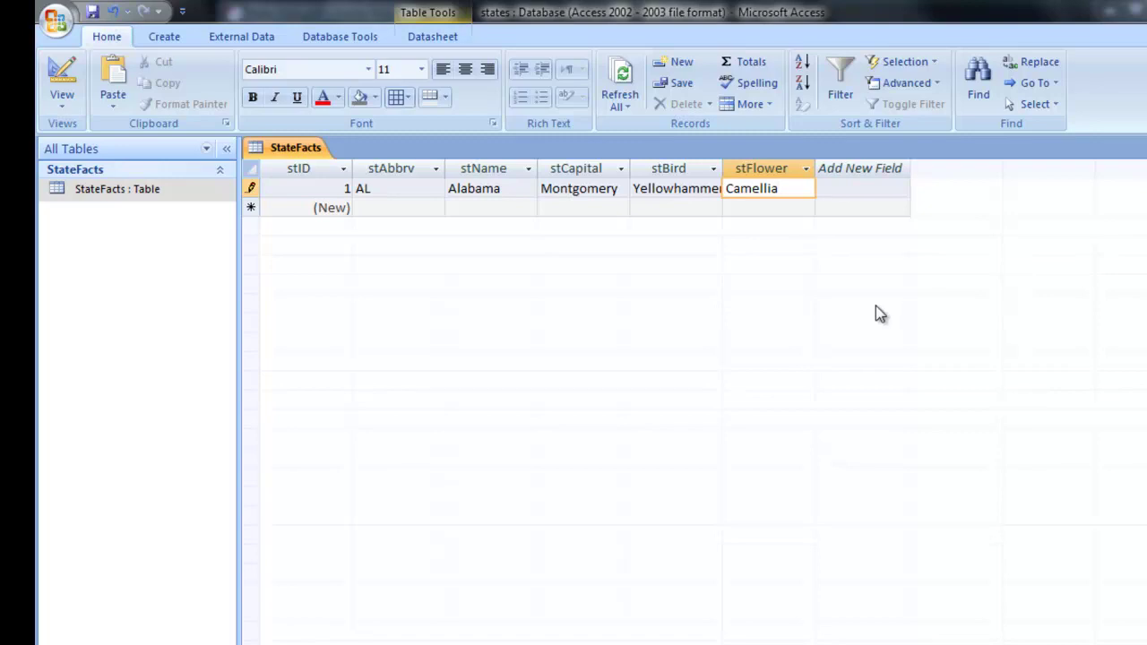
key(Tab)
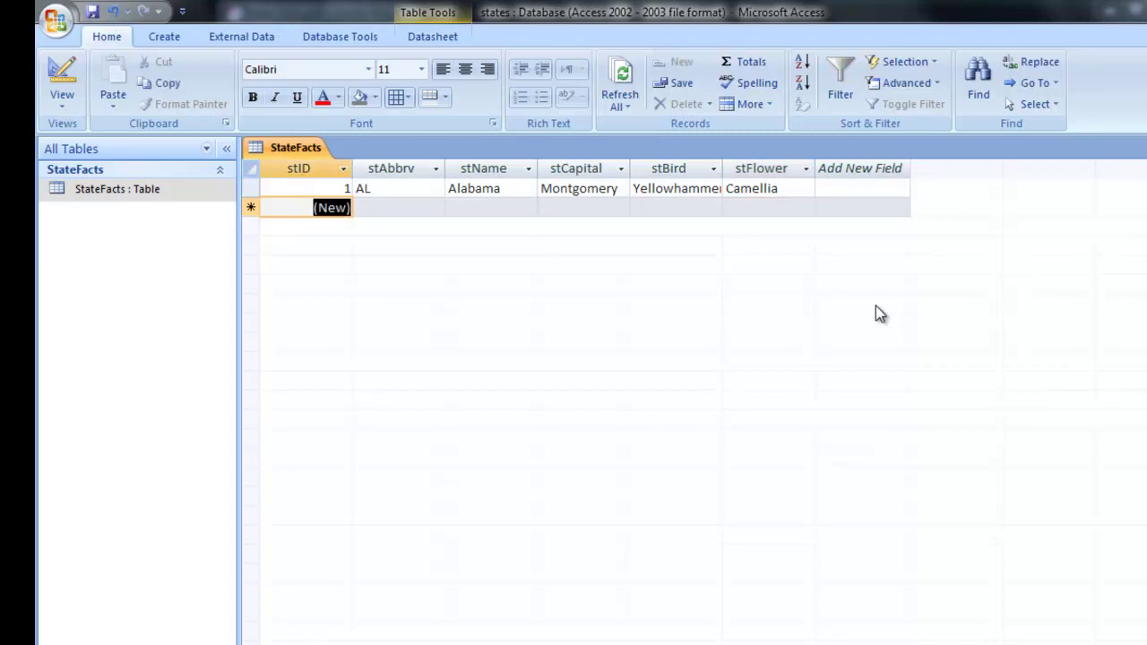
Step: Enter AK and Alaska in the second record and copy Juneau from State_Facts.pdf in Adobe Reader into its stCapital field in Access
key(Tab)
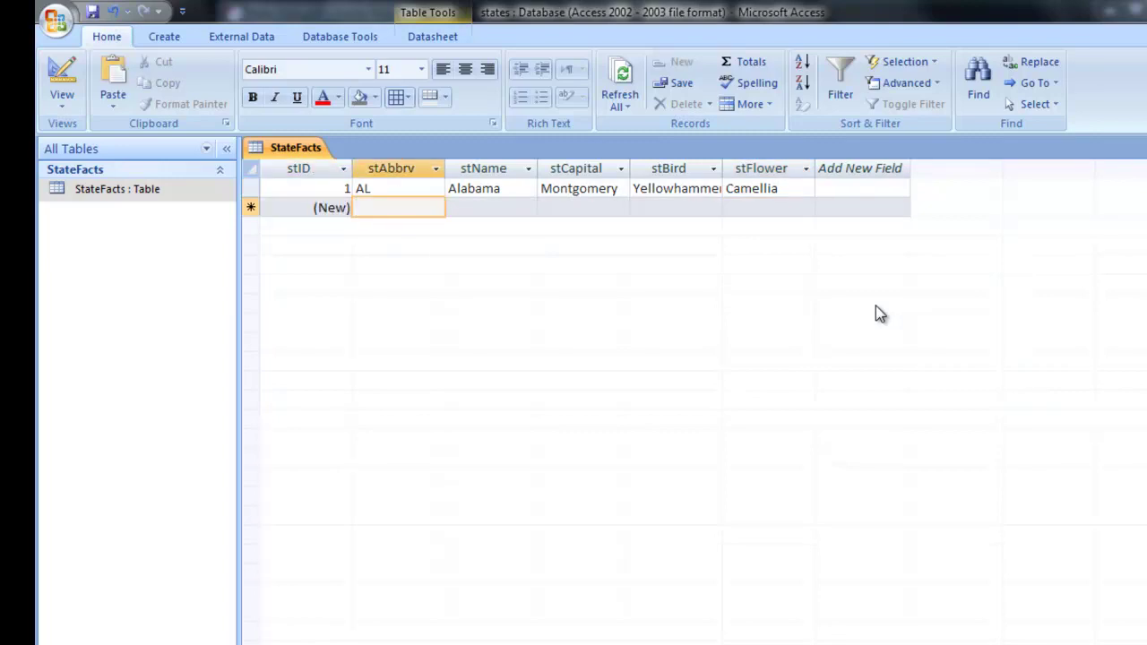
text(A)
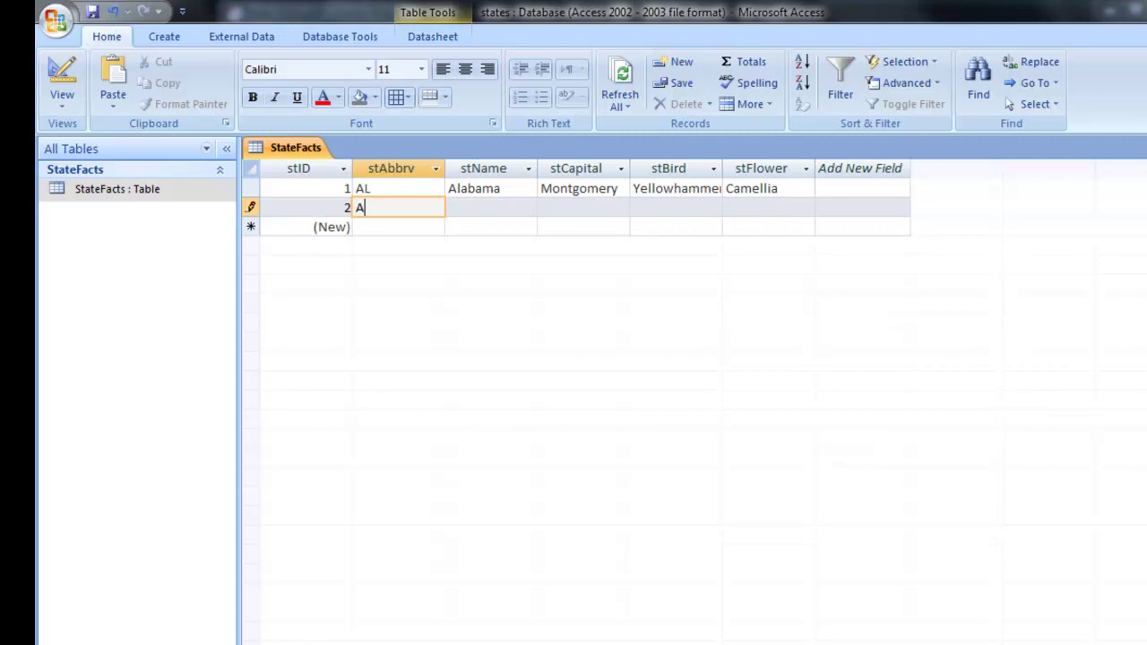
key(alt+Tab)
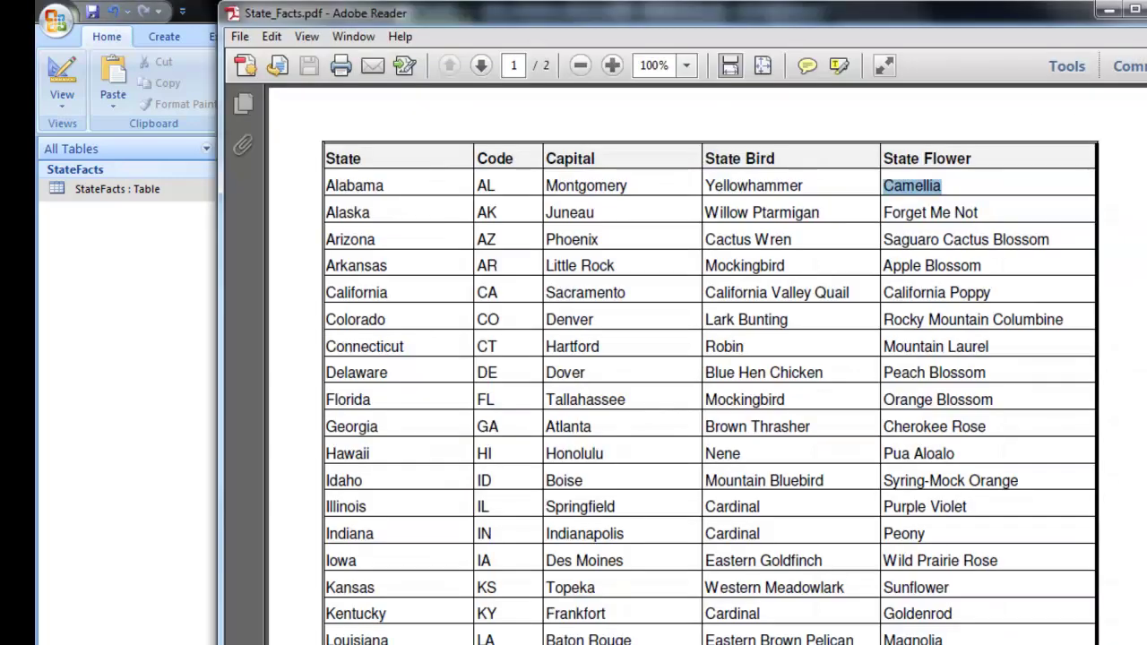
drag(598, 213, 550, 212)
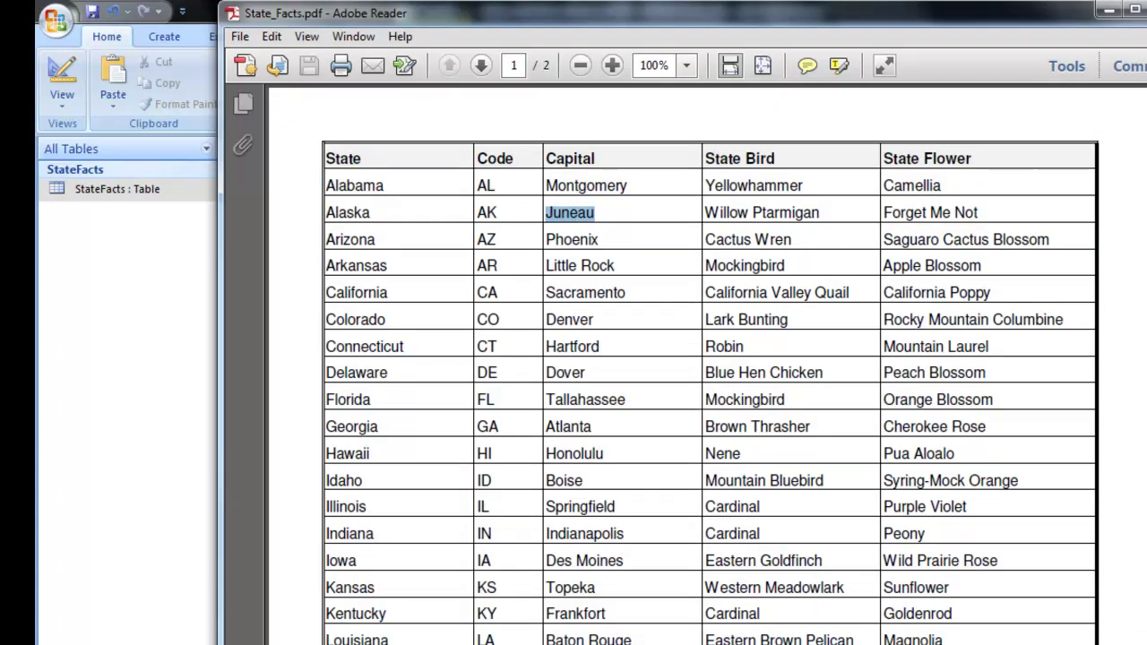
key(alt+Tab)
text(K)
key(Tab)
text(Alaska)
key(Tab)
key(ctrl+v)
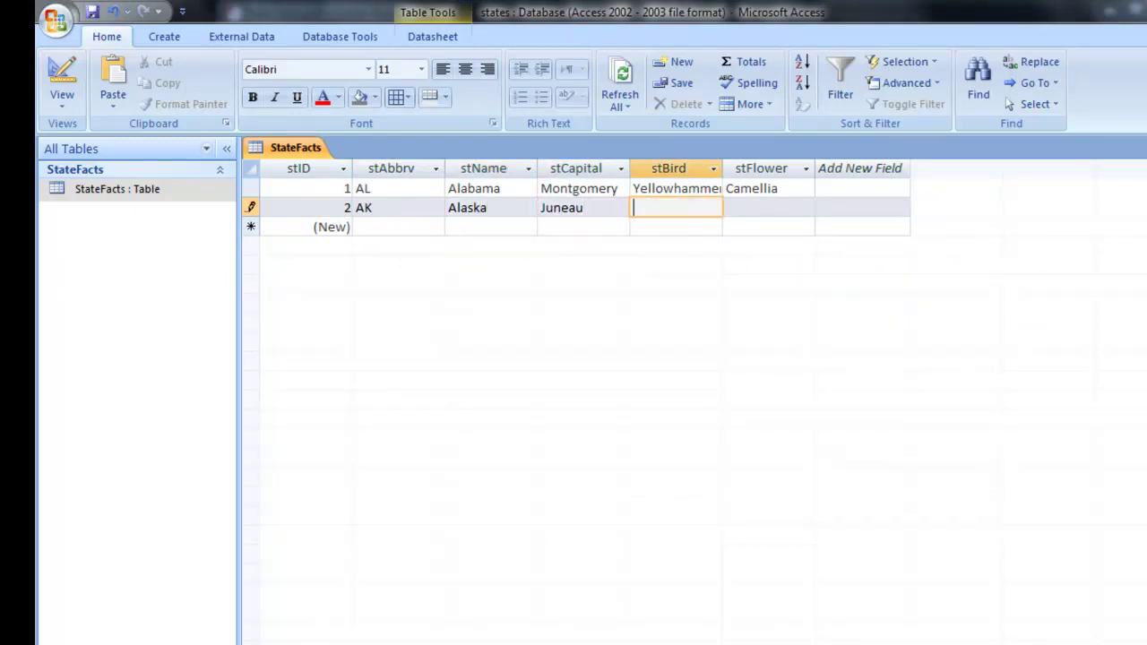
Step: Copy Willow Ptarmigan from Alaska's row in State_Facts.pdf in Adobe Reader into the second record's stBird field in Access
key(alt+Tab)
drag(820, 208, 707, 215)
key(alt+Tab)
key(ctrl+v)
Step: Copy Forget Me Not from Alaska's row in State_Facts.pdf in Adobe Reader into the second record's stFlower field in Access
key(alt+Tab)
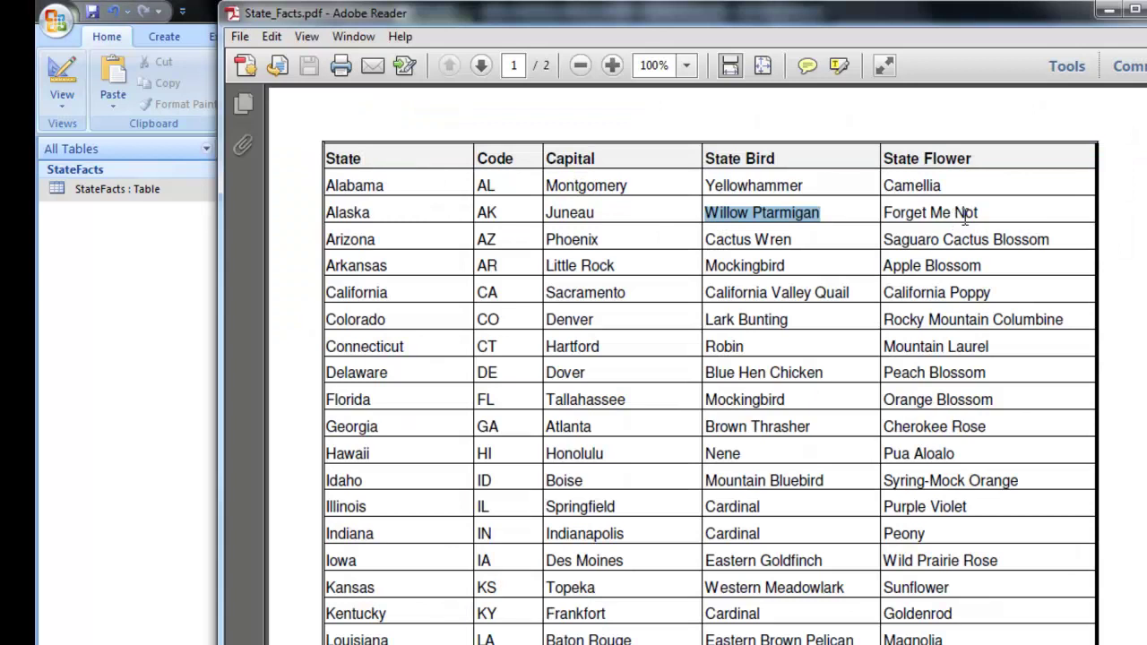
drag(980, 210, 882, 213)
key(ctrl+c)
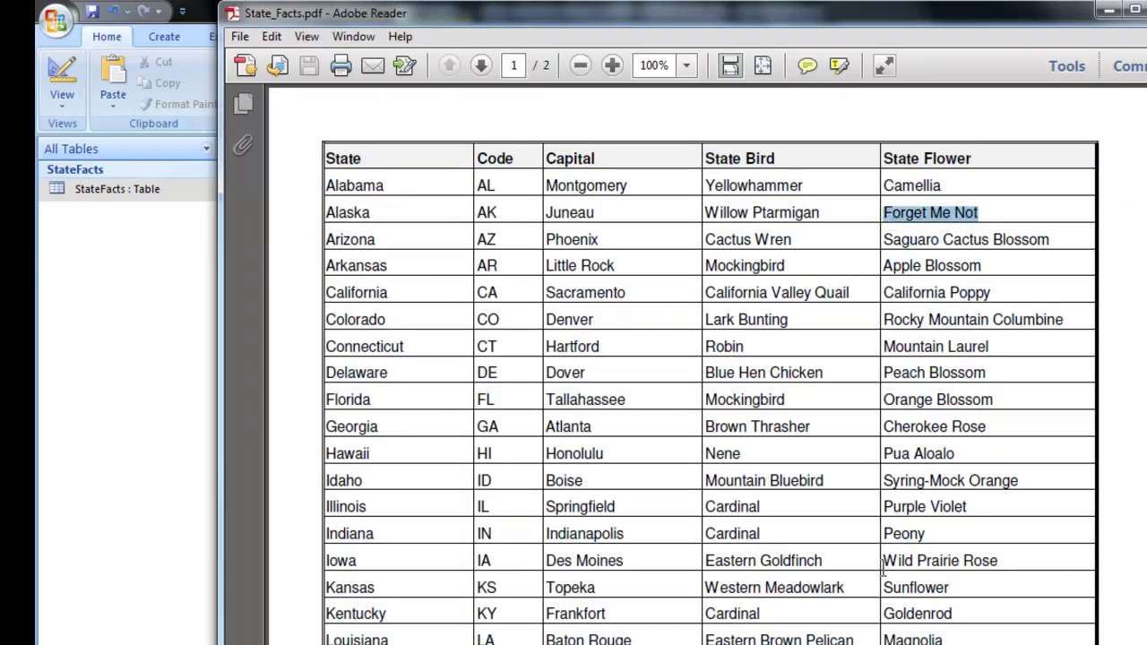
key(alt+Tab)
click(757, 211)
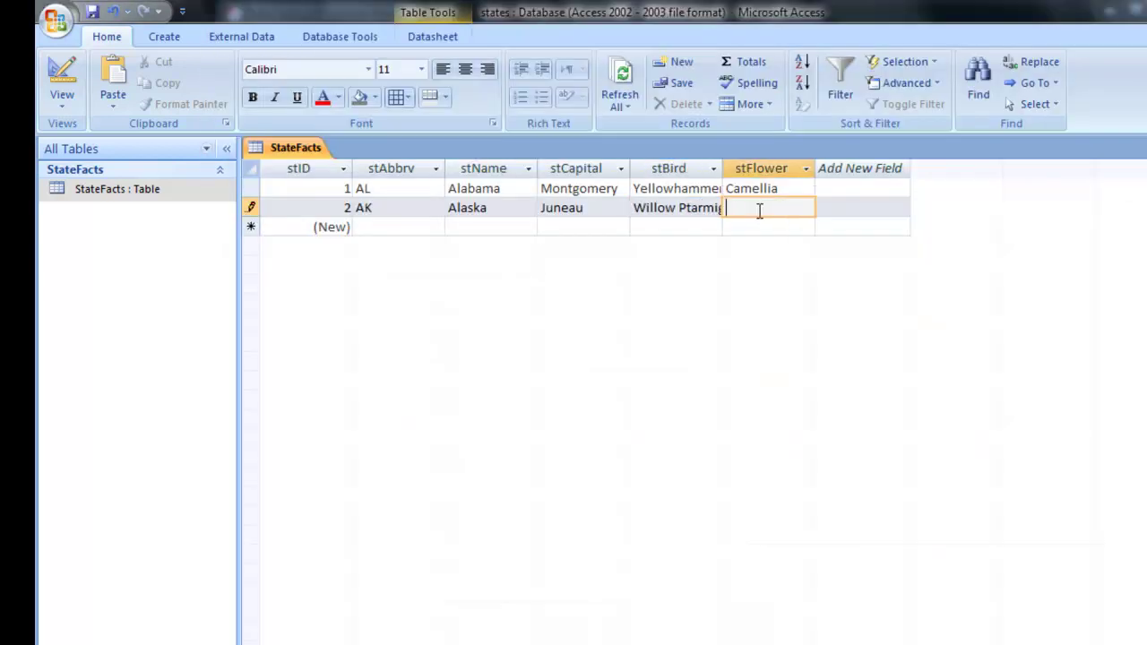
key(ctrl+v)
click(859, 204)
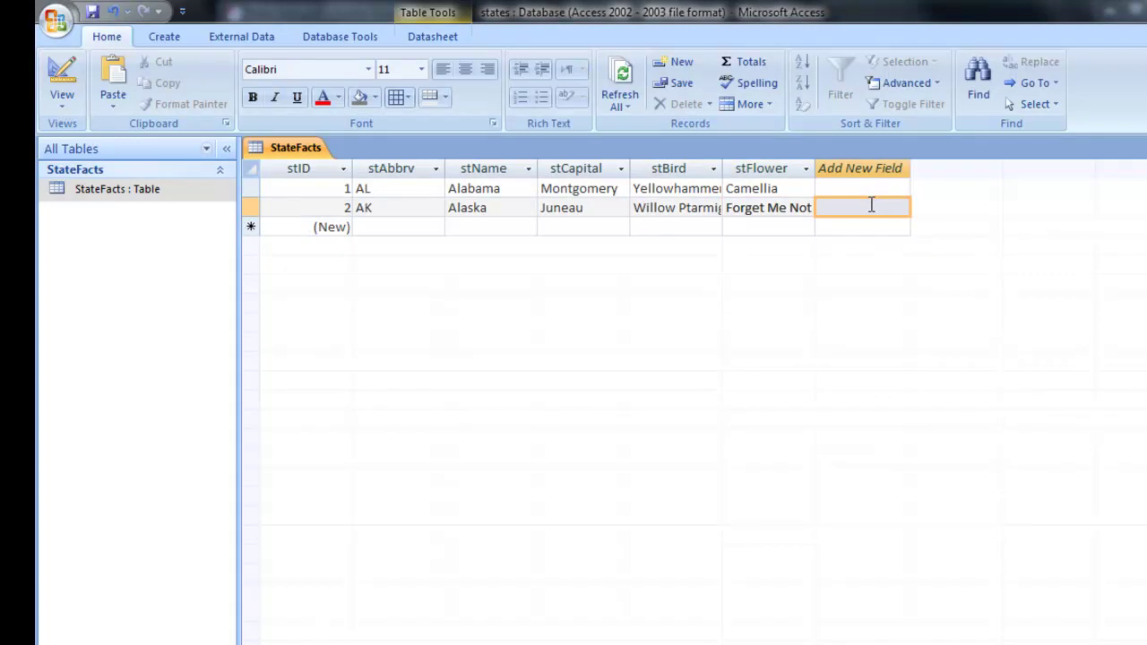
click(841, 226)
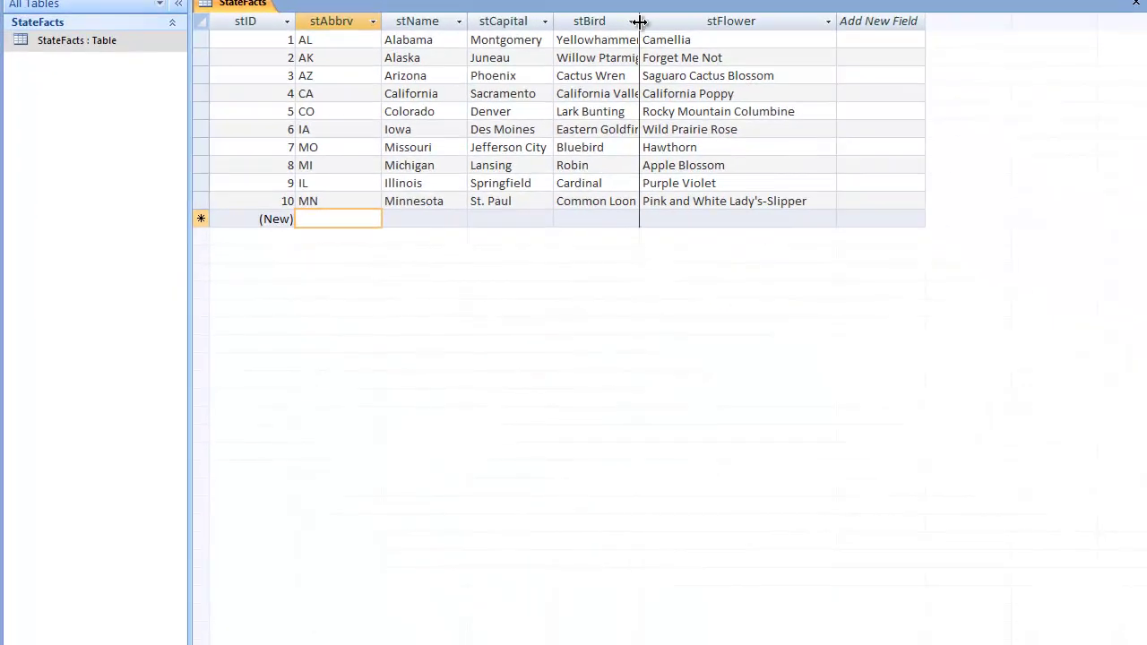
Step: Widen the stBird, stCapital and stName columns of the StateFacts datasheet so their entries fit comfortably
drag(639, 21, 691, 20)
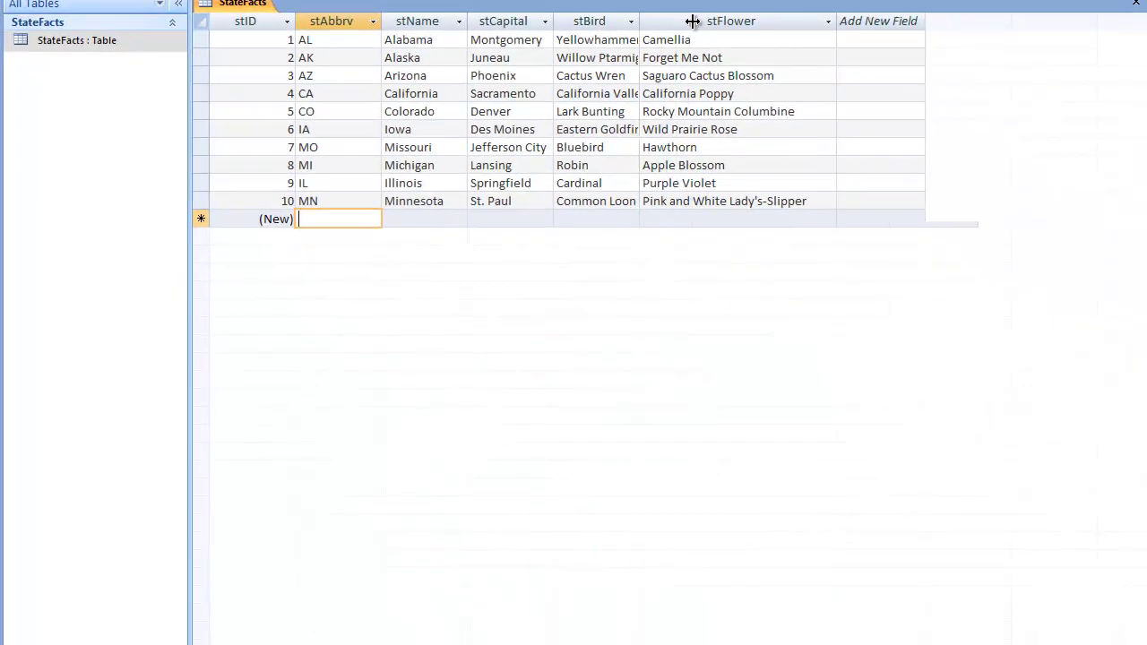
click(549, 23)
click(546, 21)
click(556, 22)
drag(556, 20, 571, 21)
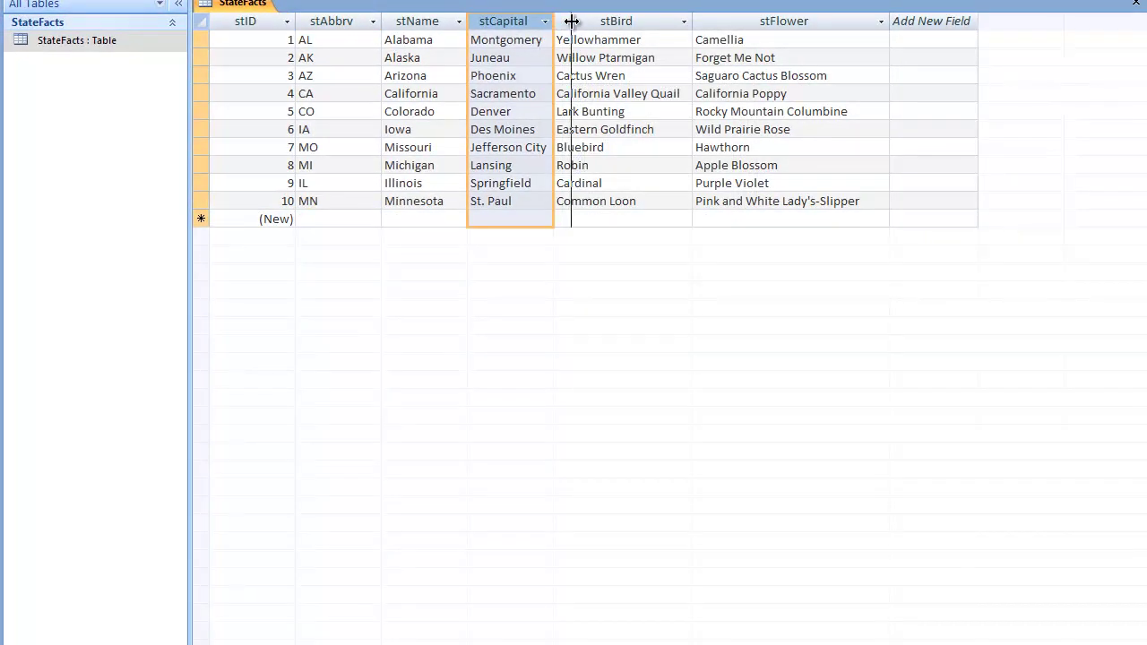
double_click(466, 21)
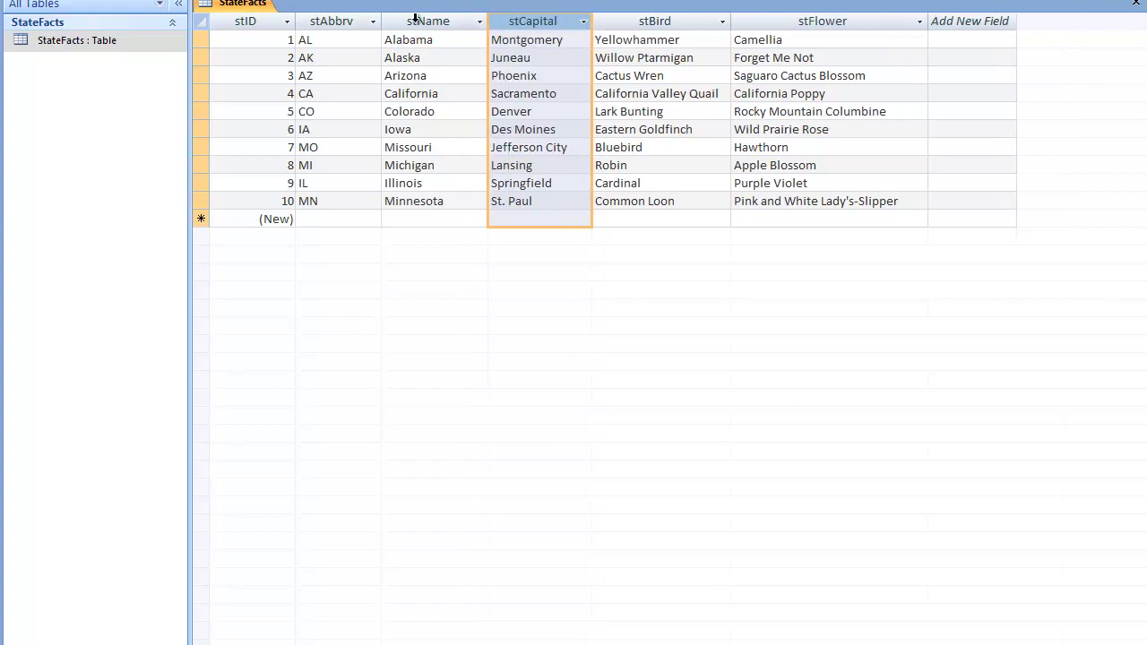